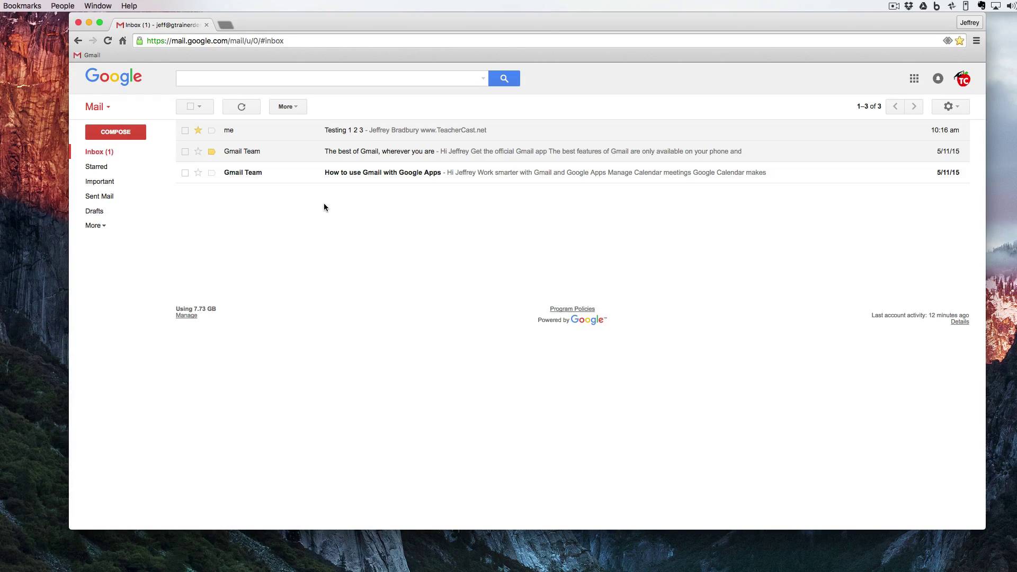
Select Testing 1 2 3 and apply a newly created 'Jeff' label from the Labels list.
{"action": "left_click", "coordinate": [185, 131]}
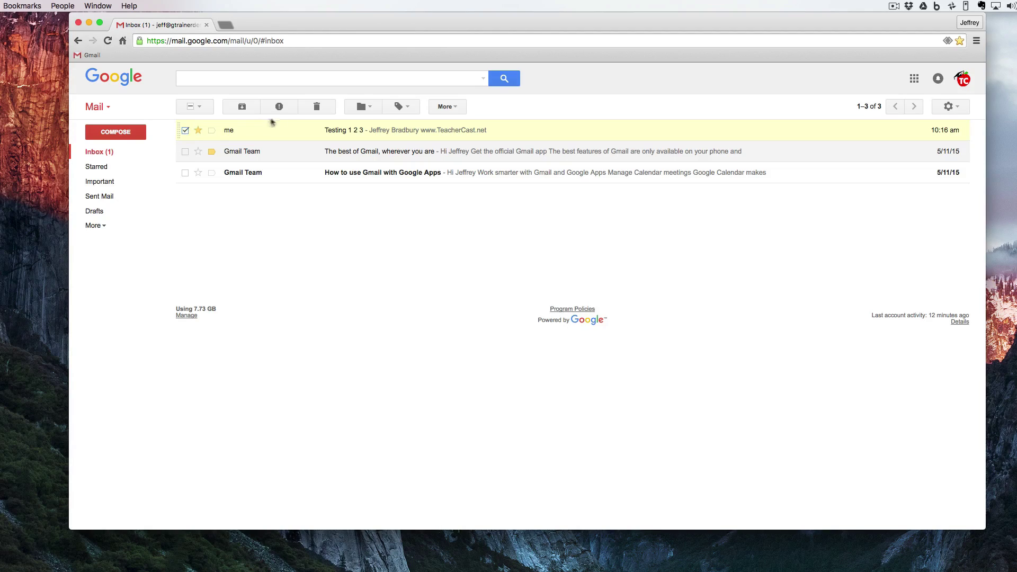
{"action": "left_click", "coordinate": [401, 109]}
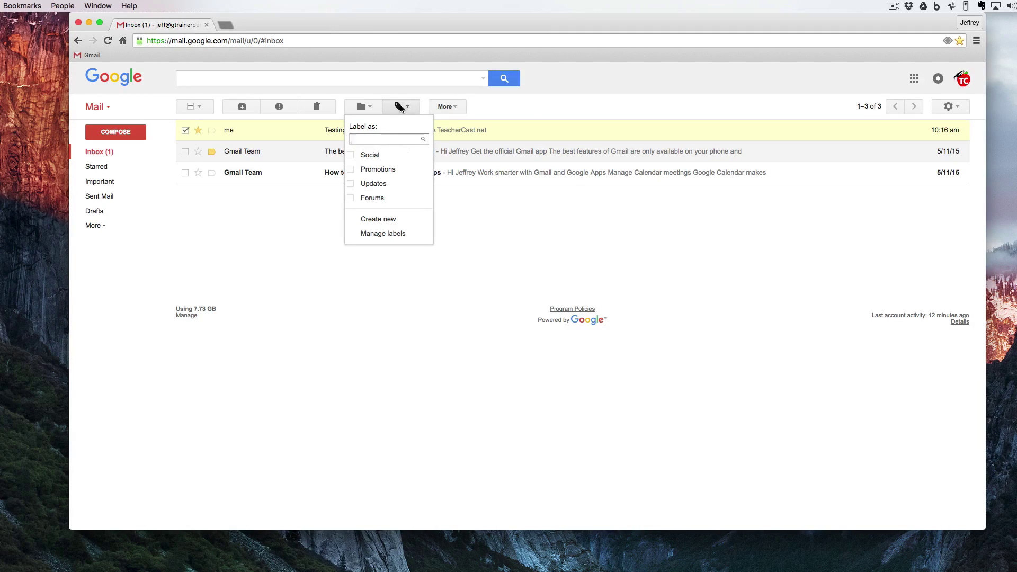
{"action": "type", "text": "Jeff"}
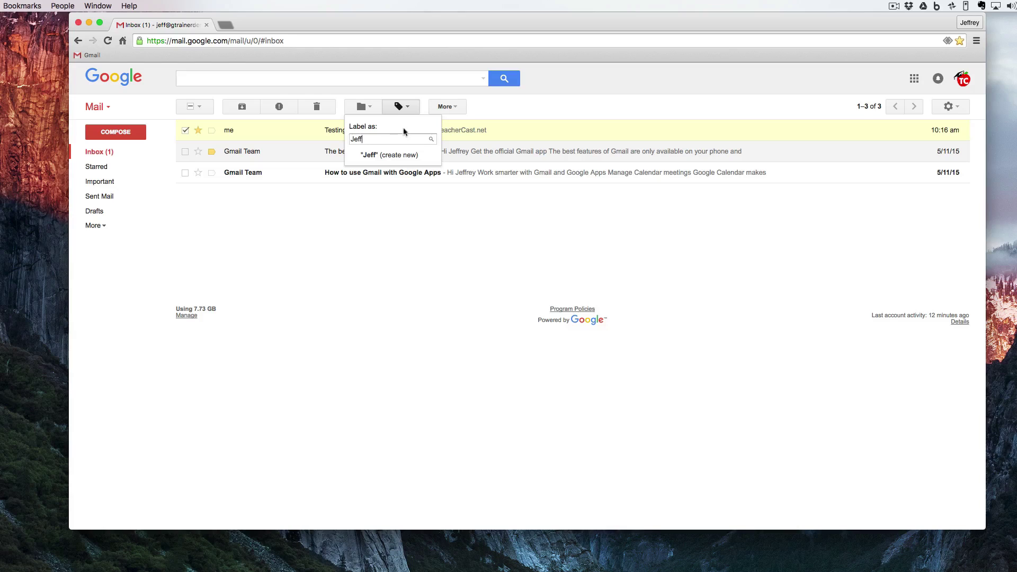
{"action": "left_click", "coordinate": [396, 156]}
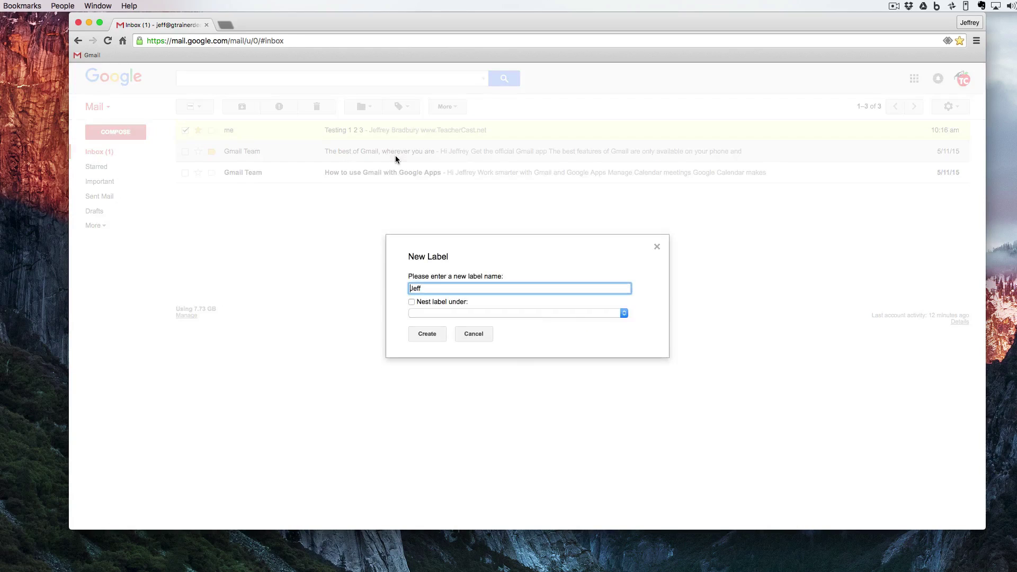
{"action": "left_click", "coordinate": [428, 334]}
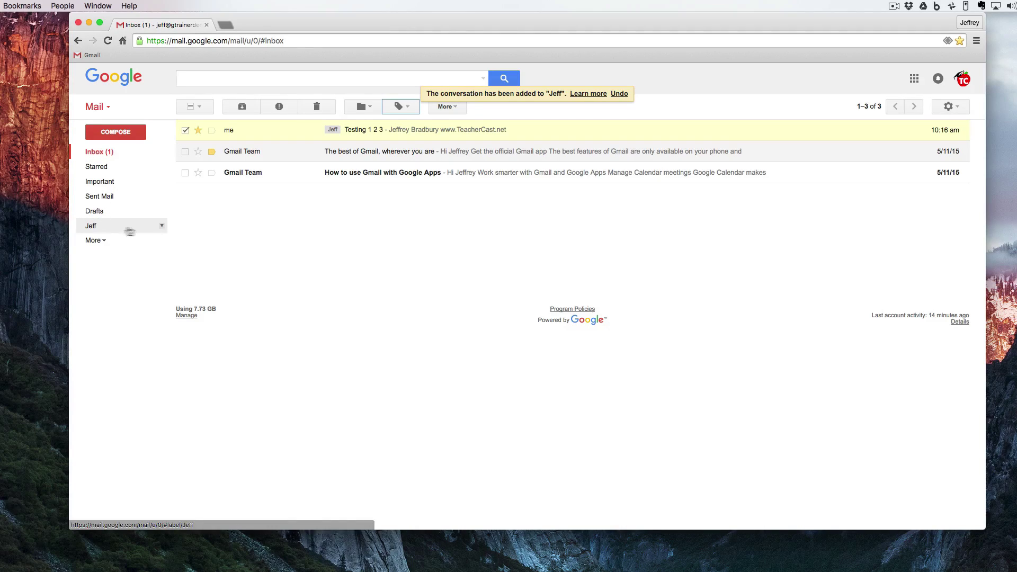
{"action": "left_click", "coordinate": [162, 226]}
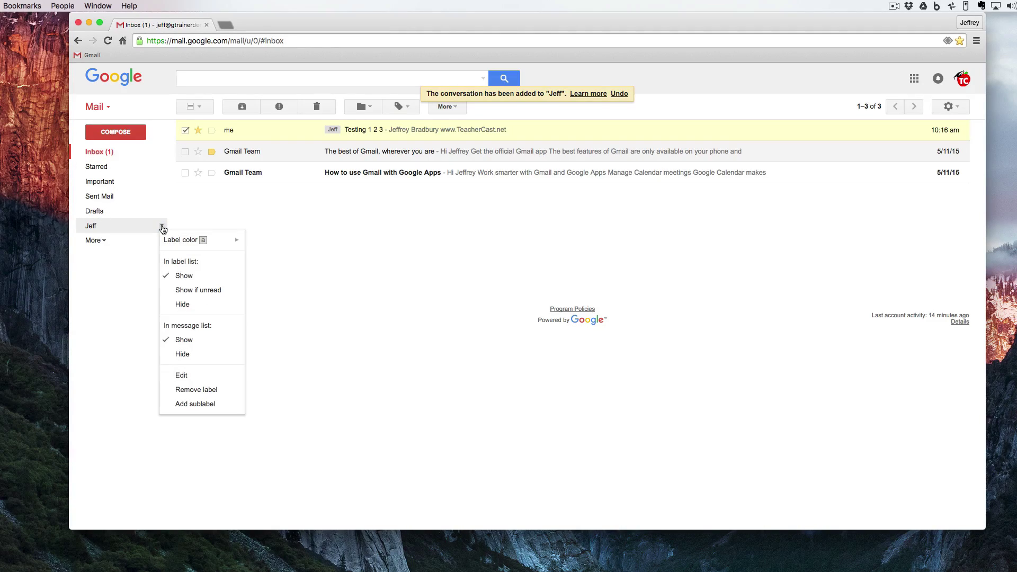
Set the Jeff label's colour to red from its sidebar options menu.
{"action": "mouse_move", "coordinate": [175, 241]}
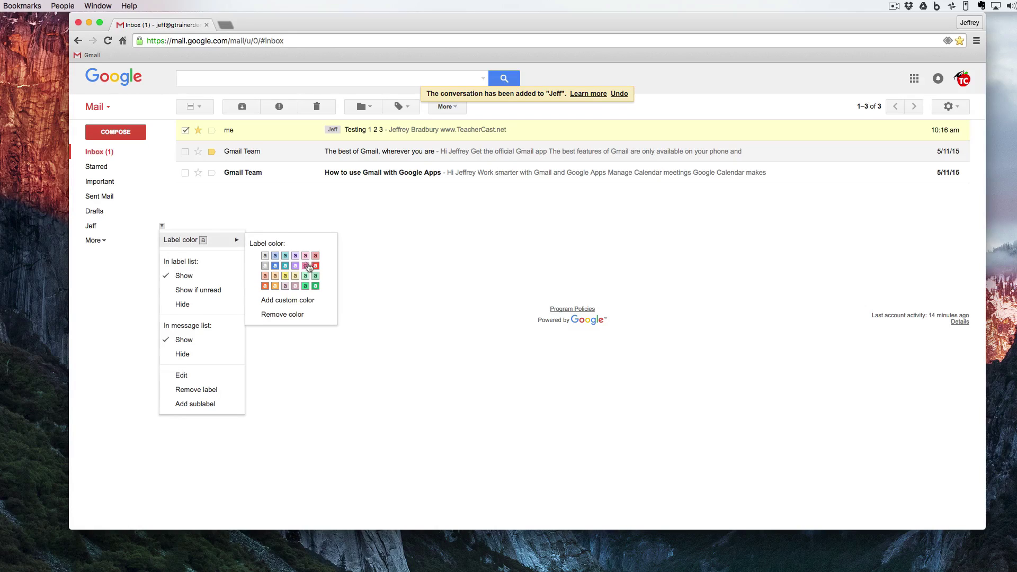
{"action": "left_click", "coordinate": [315, 267]}
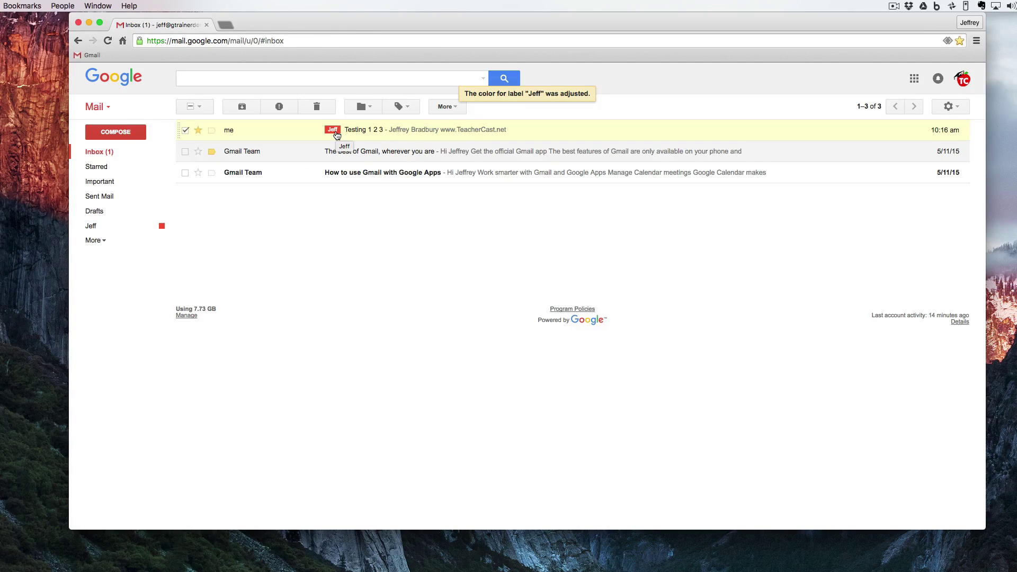
Label The best of Gmail with a new 'Emails that are important' label nested under Jeff.
{"action": "left_click", "coordinate": [186, 131]}
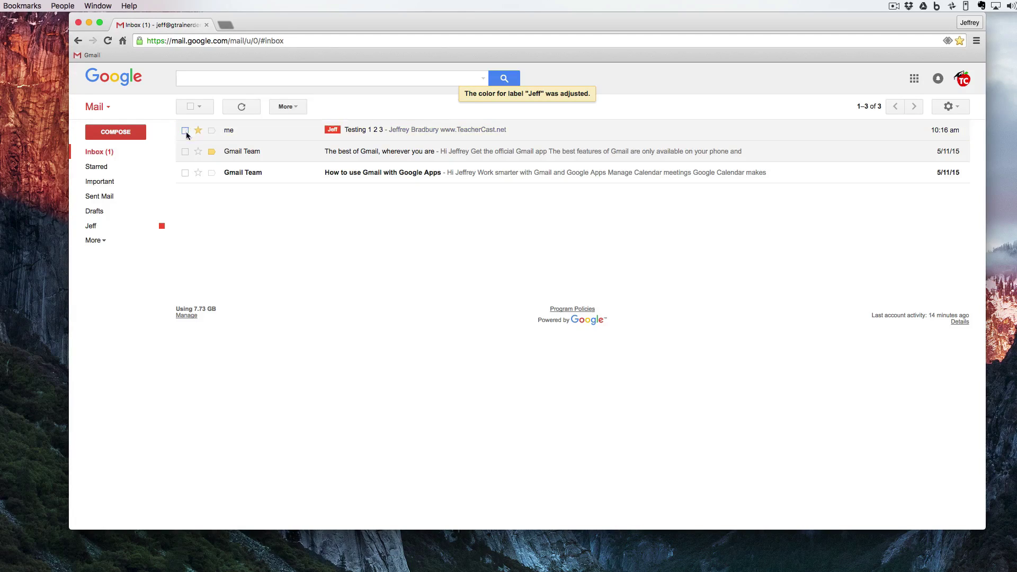
{"action": "left_click", "coordinate": [185, 151]}
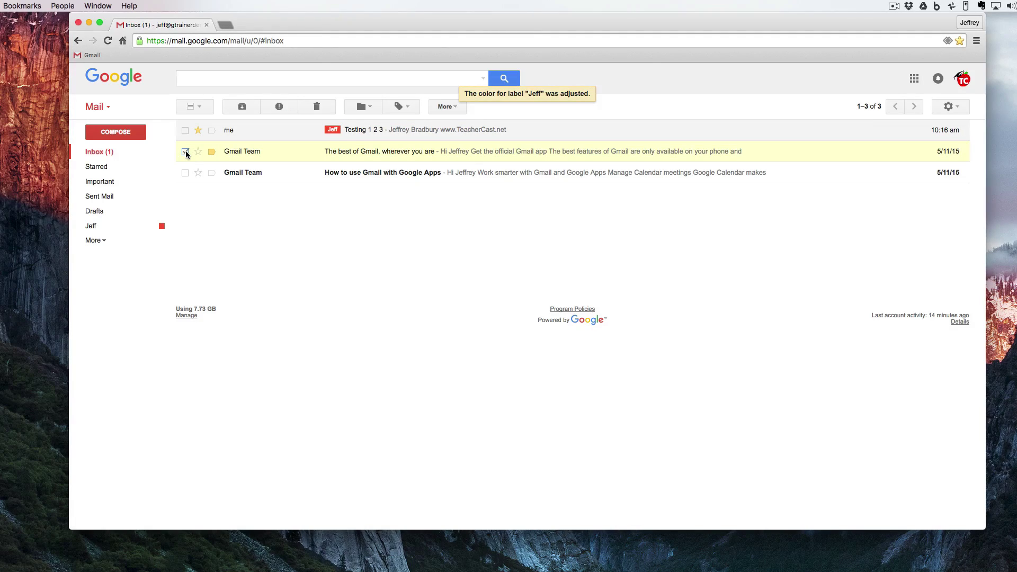
{"action": "left_click", "coordinate": [400, 106]}
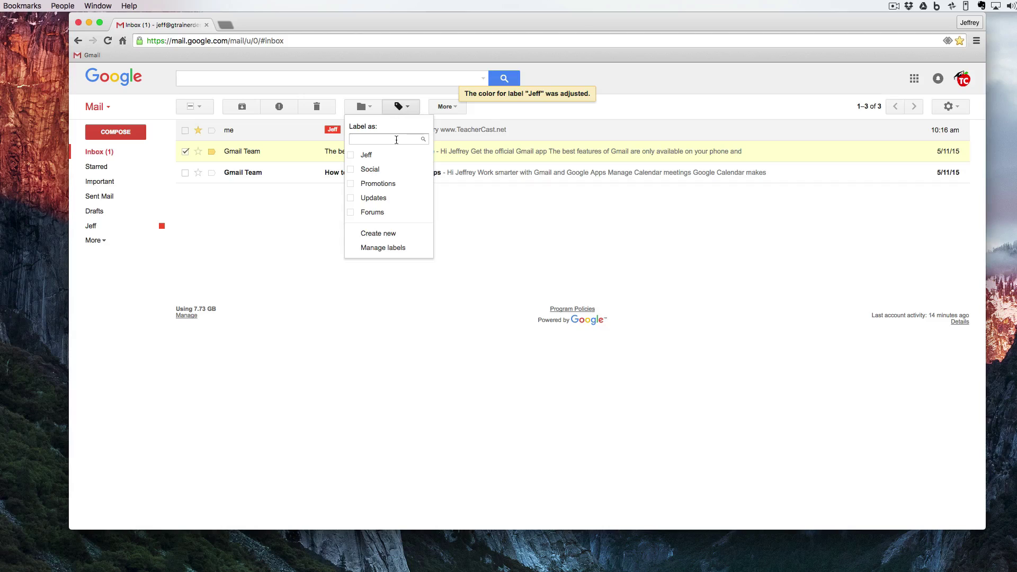
{"action": "type", "text": "Email"}
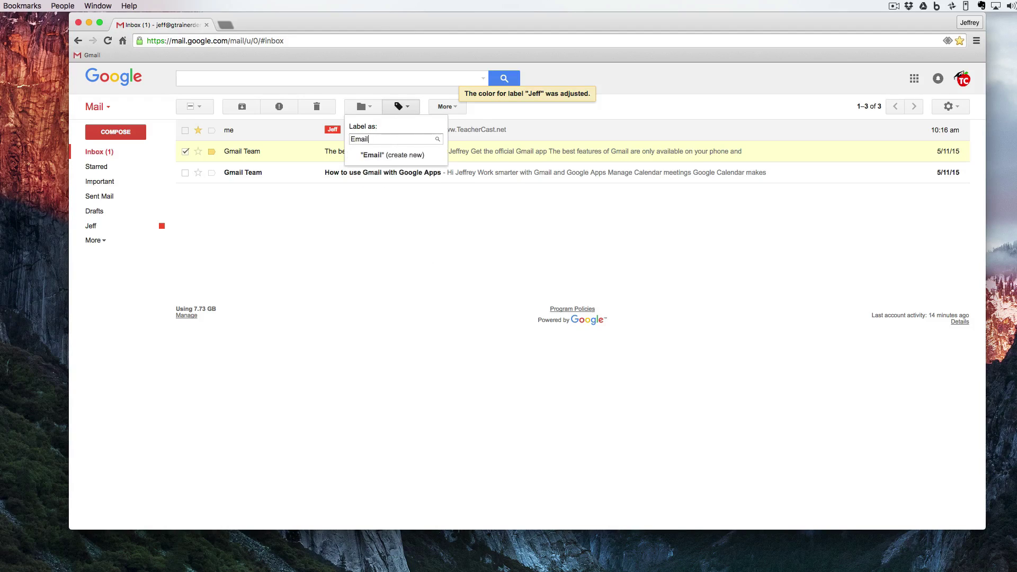
{"action": "type", "text": "s that are important"}
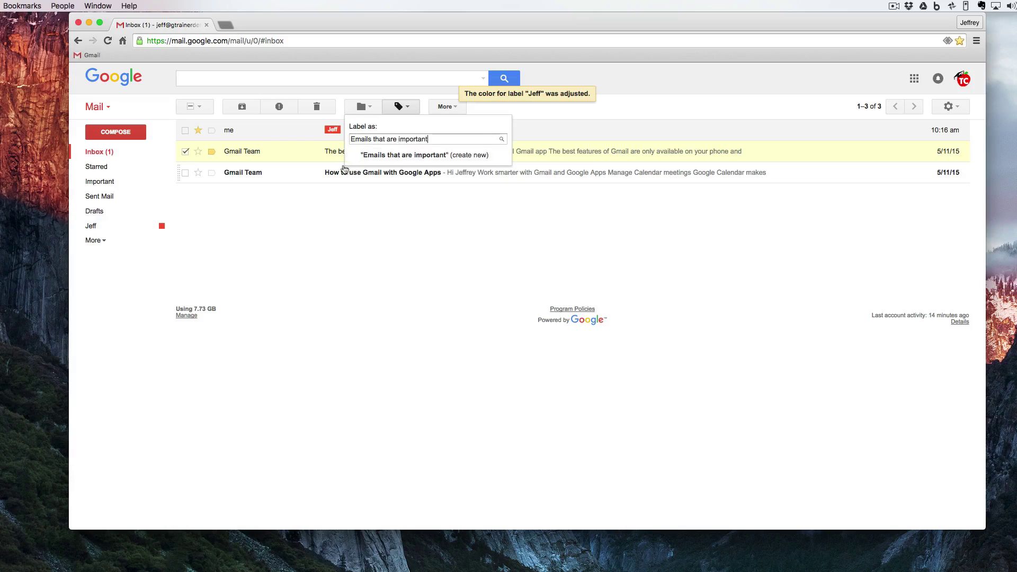
{"action": "left_click", "coordinate": [428, 159]}
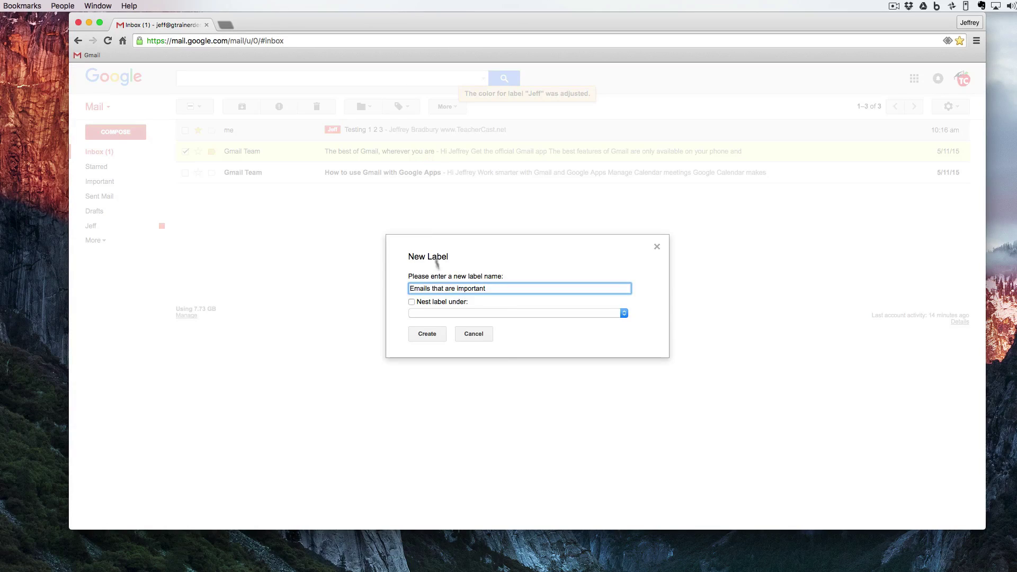
{"action": "left_click", "coordinate": [433, 303]}
{"action": "left_click", "coordinate": [438, 315]}
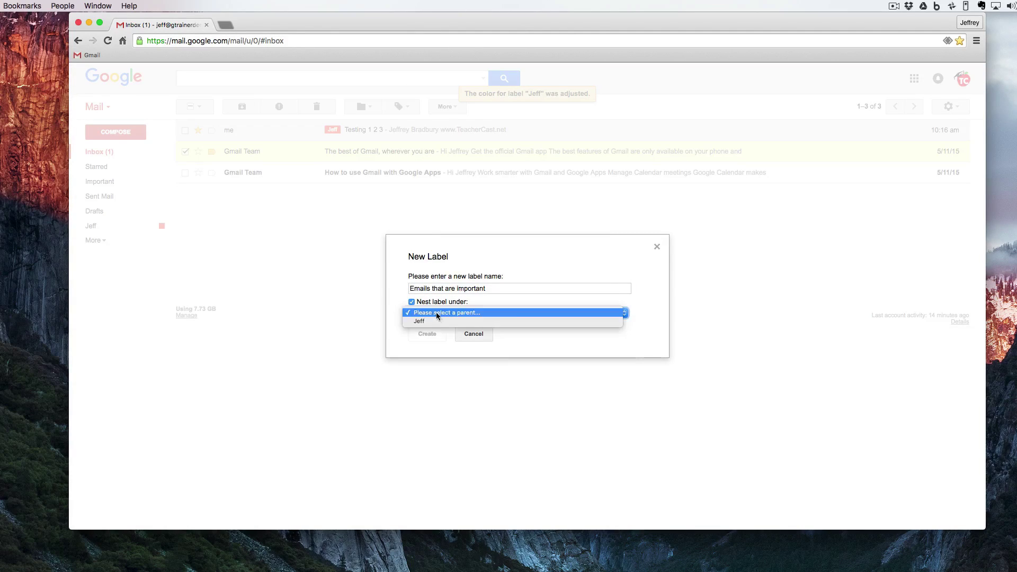
{"action": "left_click", "coordinate": [438, 321]}
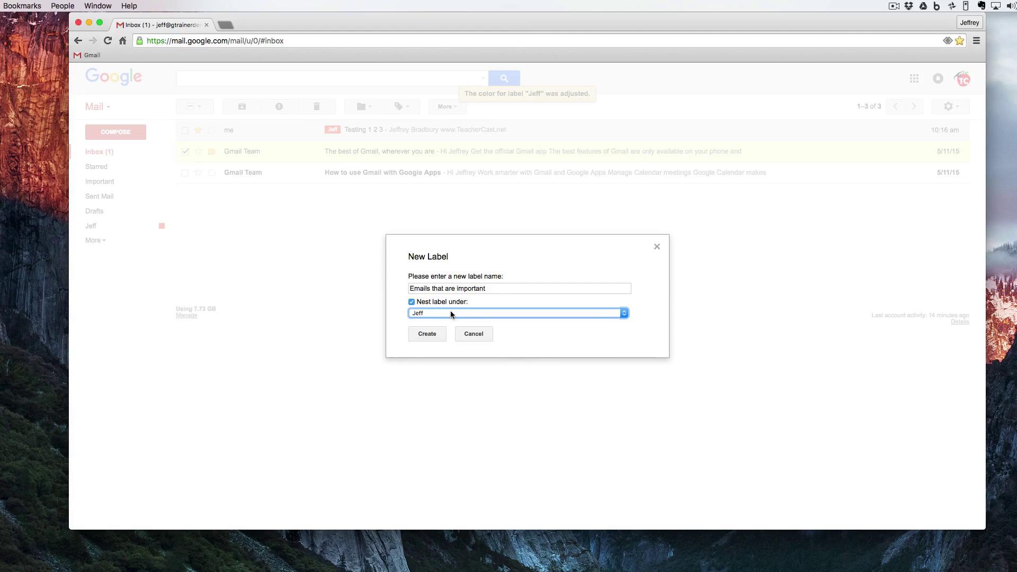
{"action": "left_click", "coordinate": [427, 333]}
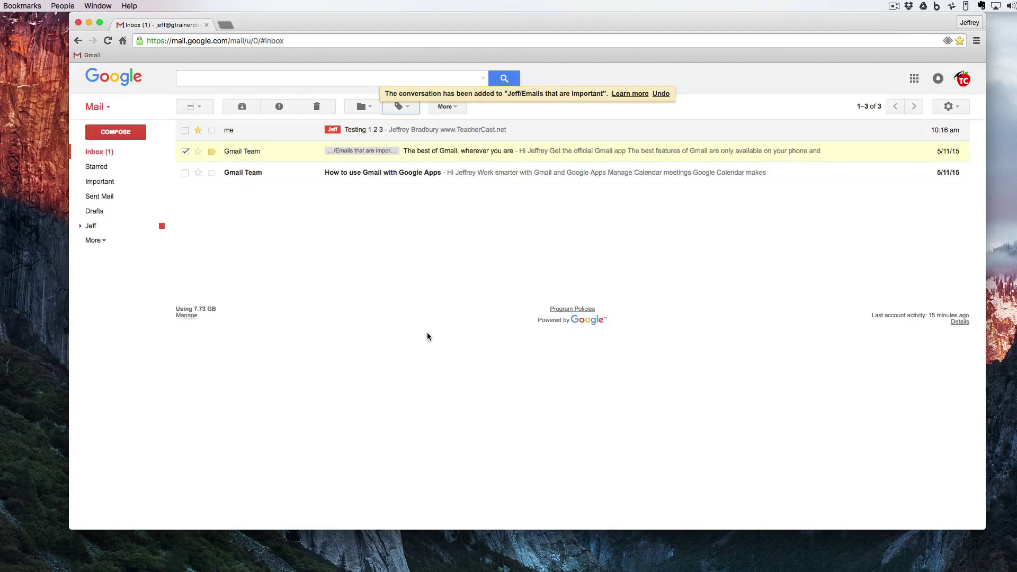
Expand Jeff and colour the 'Emails that are important' sublabel light blue.
{"action": "mouse_move", "coordinate": [85, 234]}
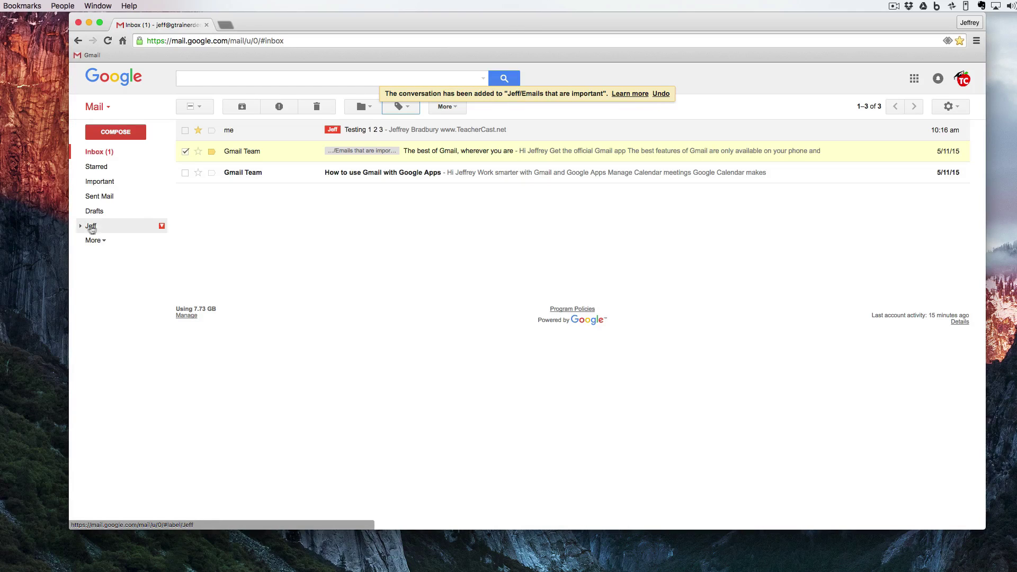
{"action": "left_click", "coordinate": [80, 226]}
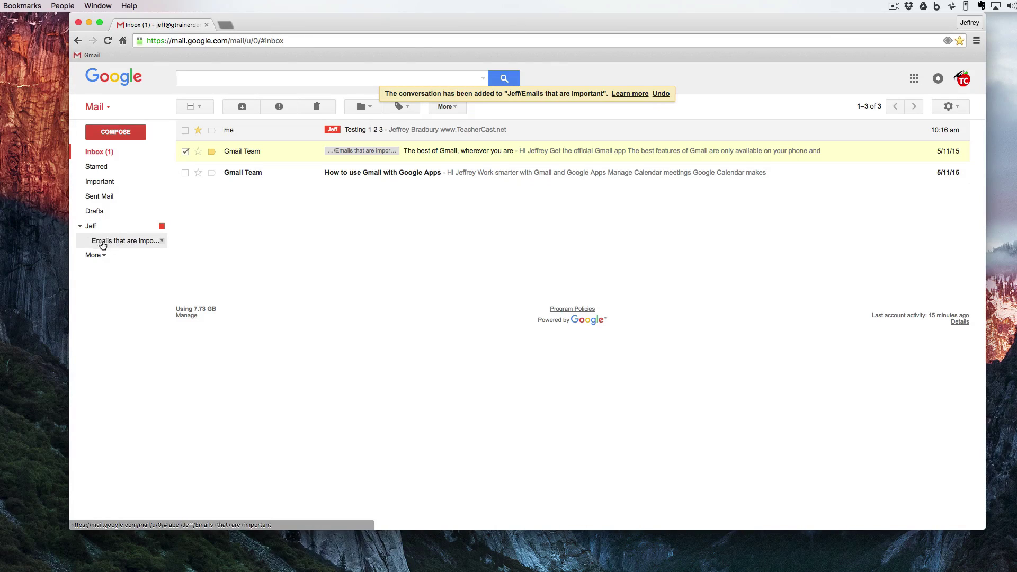
{"action": "left_click", "coordinate": [163, 242]}
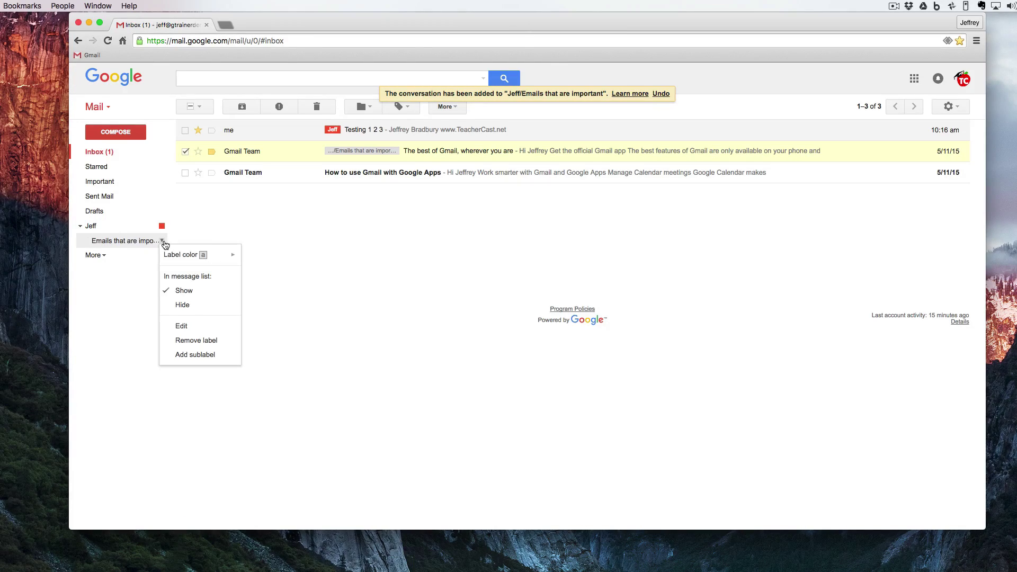
{"action": "mouse_move", "coordinate": [198, 254]}
{"action": "left_click", "coordinate": [270, 271]}
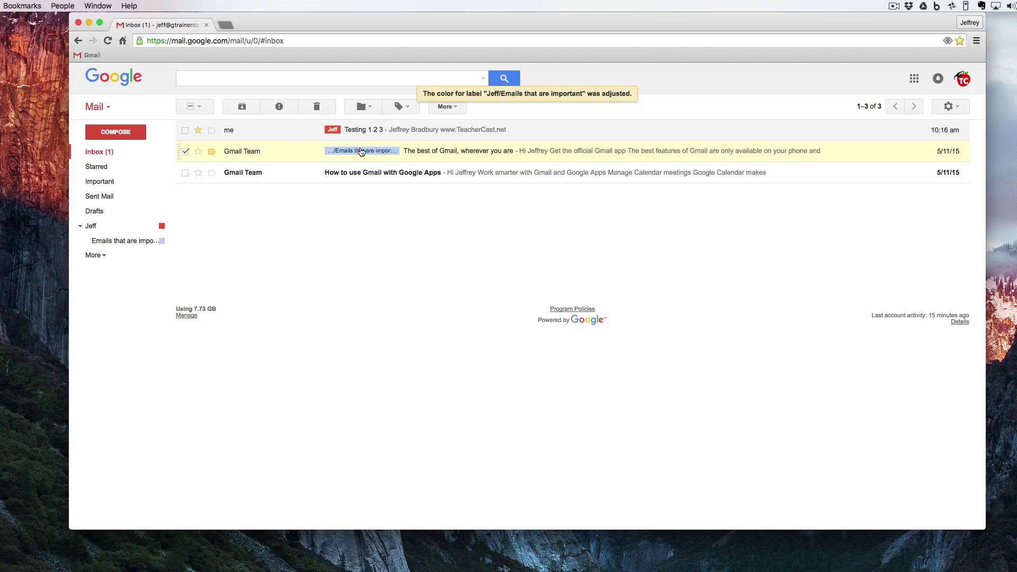
Browse the Jeff and sublabel views, then return to the inbox and deselect The best of Gmail.
{"action": "left_click", "coordinate": [92, 227]}
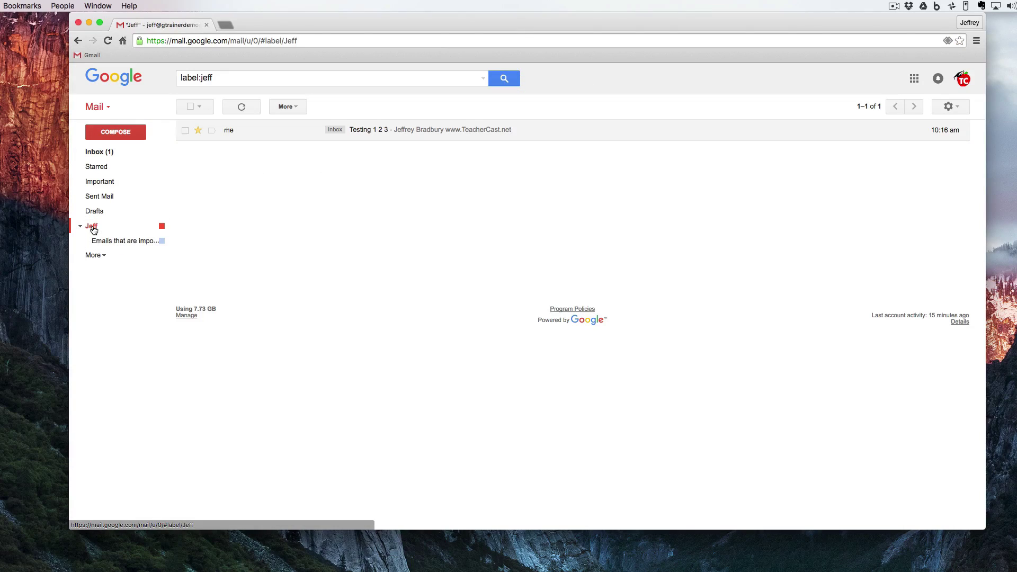
{"action": "left_click", "coordinate": [98, 241]}
{"action": "left_click", "coordinate": [92, 227]}
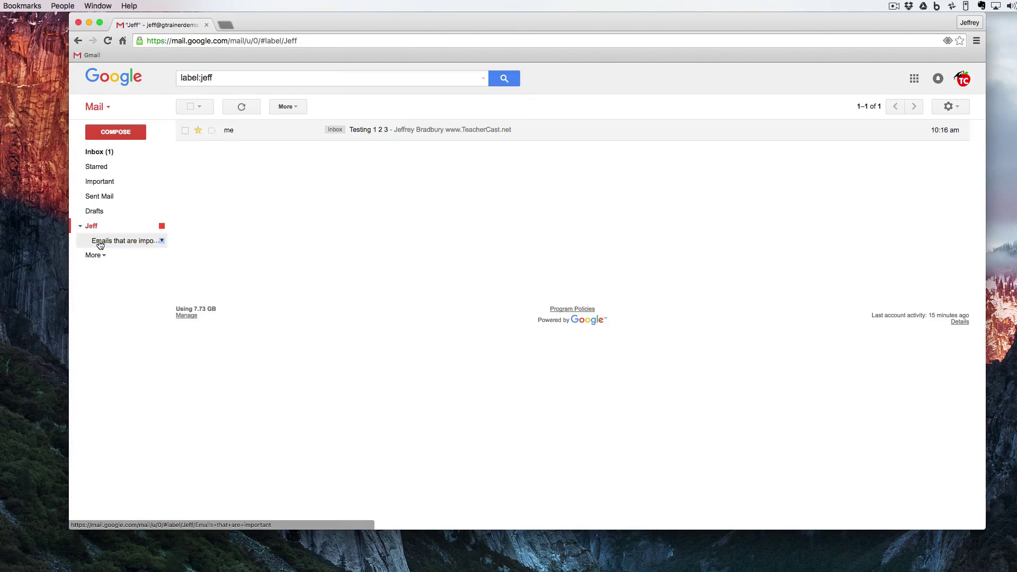
{"action": "left_click", "coordinate": [99, 242]}
{"action": "left_click", "coordinate": [93, 227]}
{"action": "left_click", "coordinate": [99, 152]}
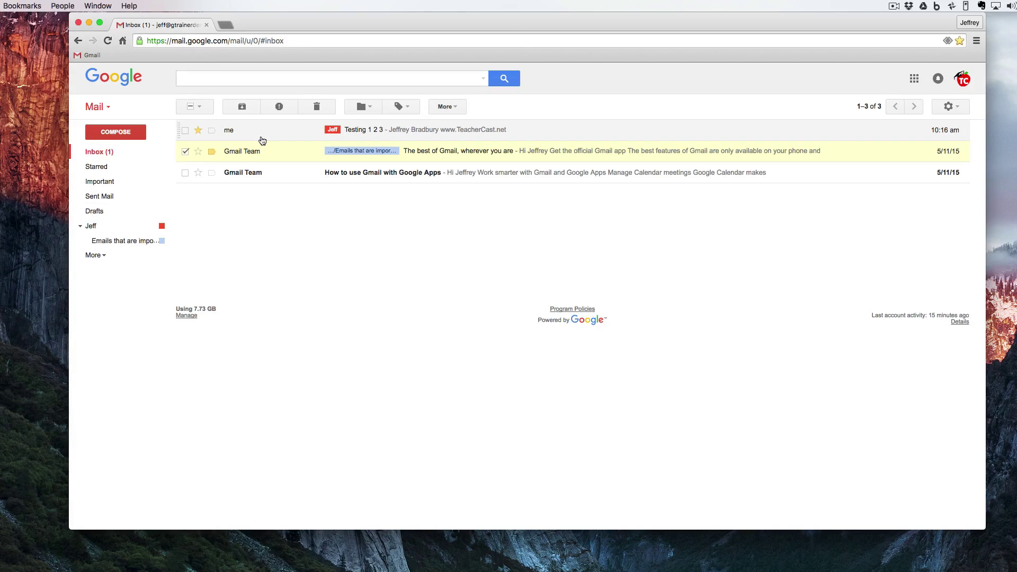
{"action": "left_click", "coordinate": [185, 152]}
Search 'label:jeff' to list the Jeff conversations, then go back to the inbox.
{"action": "left_click", "coordinate": [196, 77]}
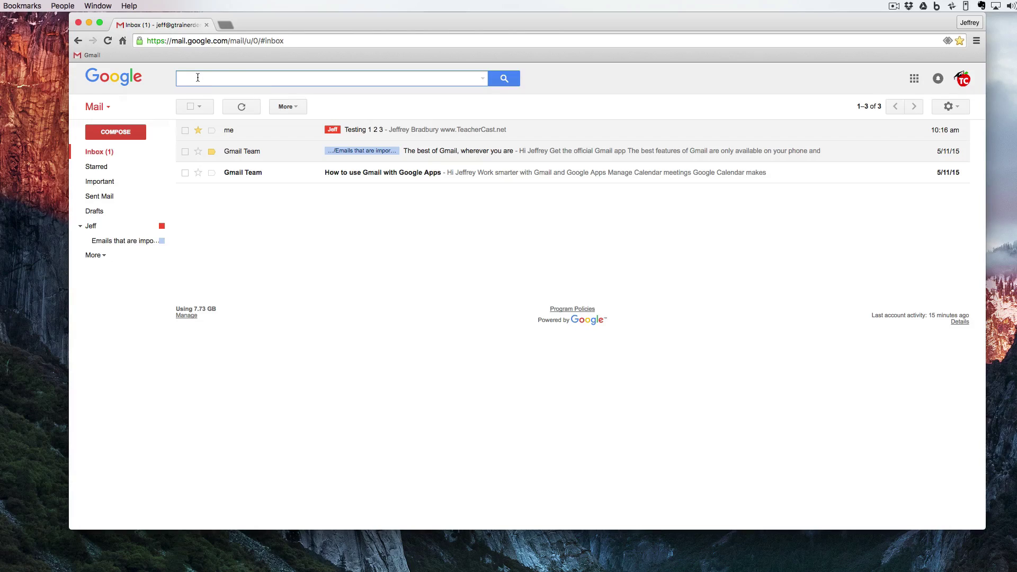
{"action": "type", "text": "label:jef"}
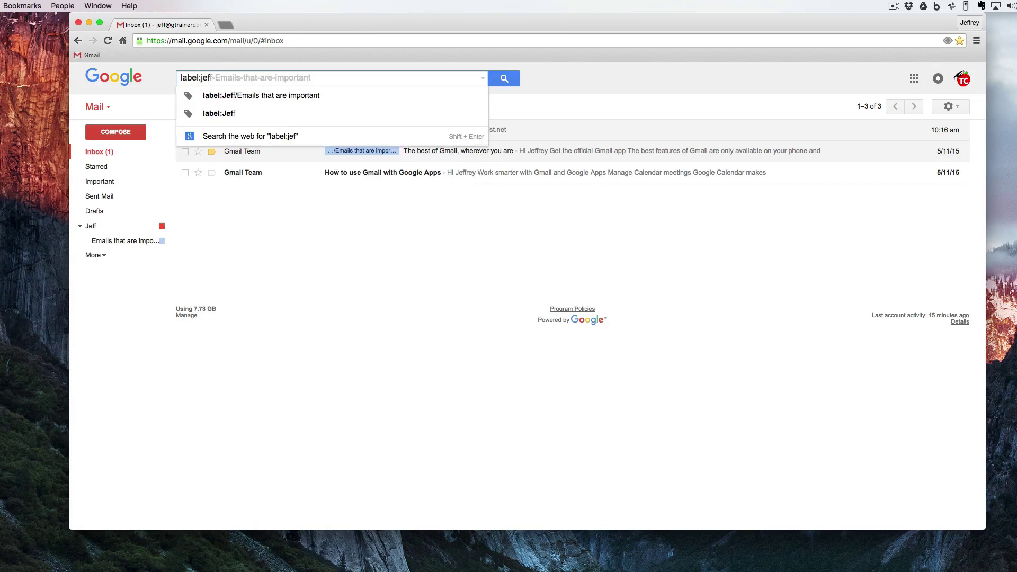
{"action": "type", "text": "f"}
{"action": "left_click", "coordinate": [227, 115]}
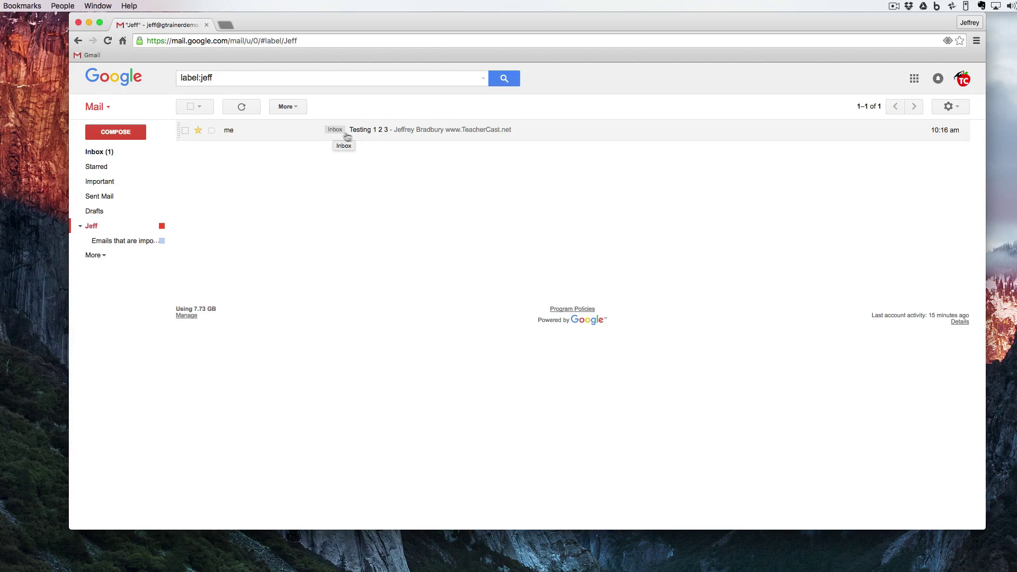
{"action": "left_click_drag", "start_coordinate": [332, 132], "coordinate": [399, 136]}
{"action": "left_click", "coordinate": [113, 151]}
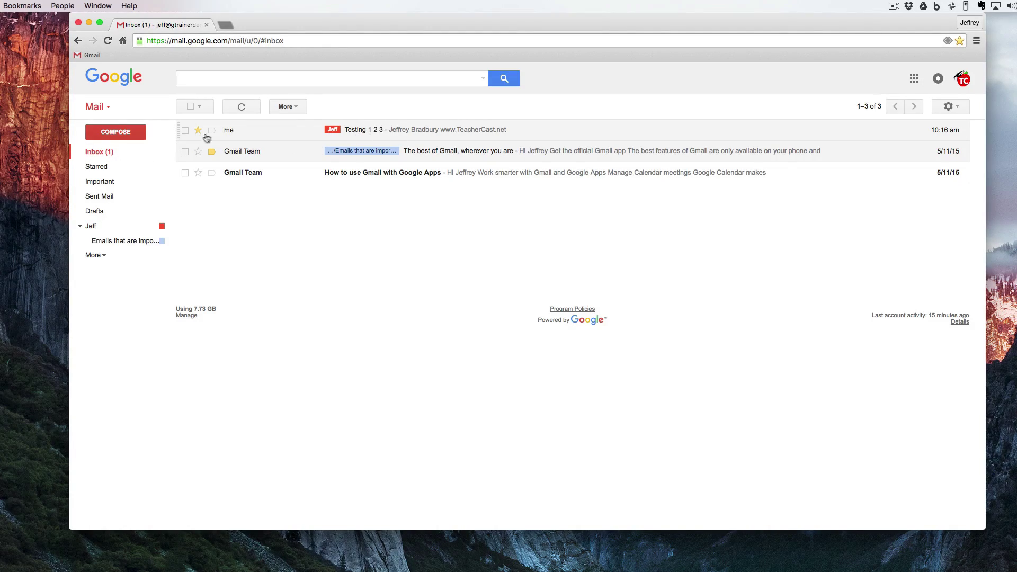
Archive Testing 1 2 3, move it from the Jeff view back to the Inbox, and open it.
{"action": "left_click", "coordinate": [184, 130]}
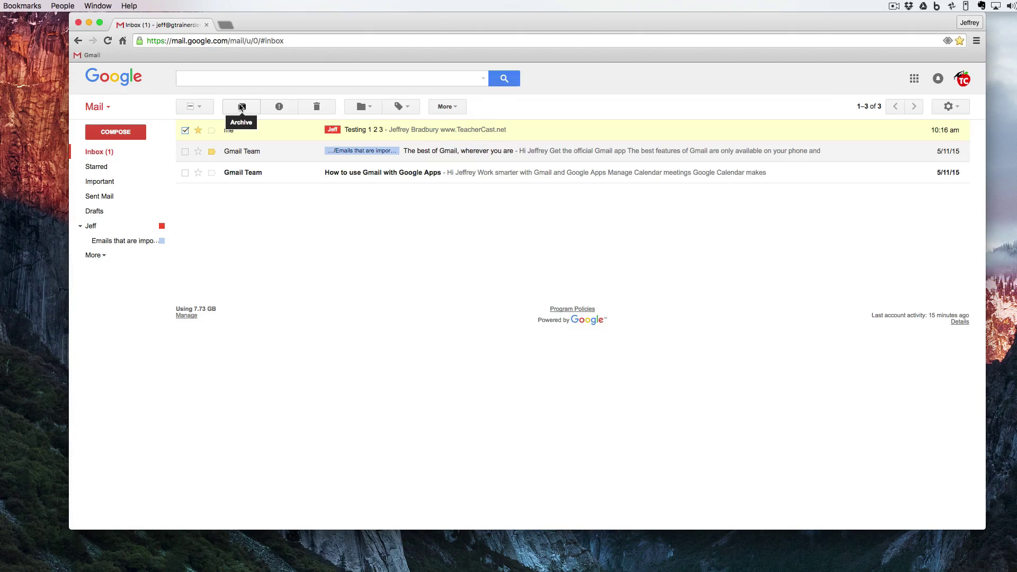
{"action": "left_click", "coordinate": [242, 107]}
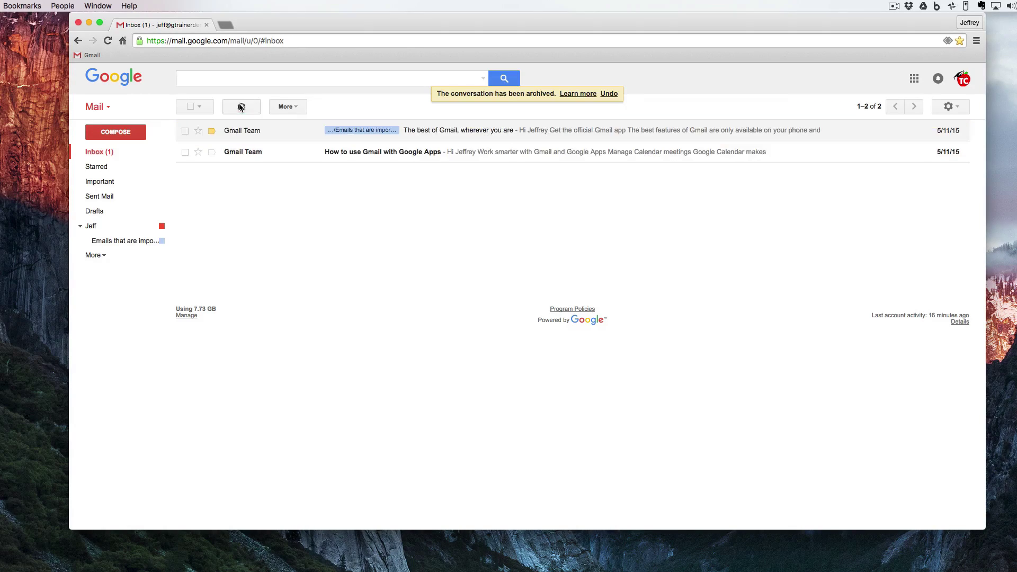
{"action": "left_click", "coordinate": [114, 227]}
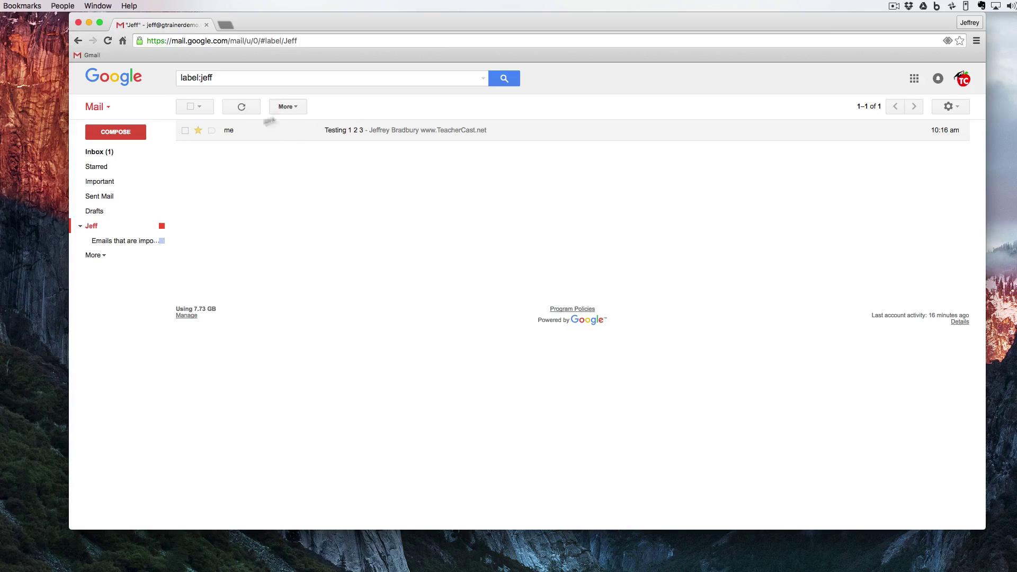
{"action": "left_click", "coordinate": [185, 130]}
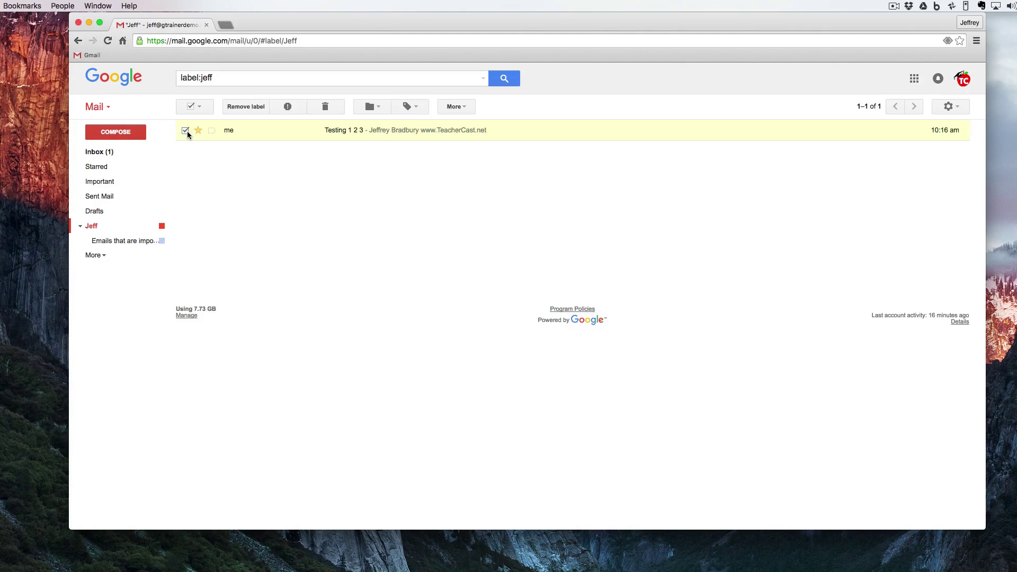
{"action": "left_click", "coordinate": [371, 106]}
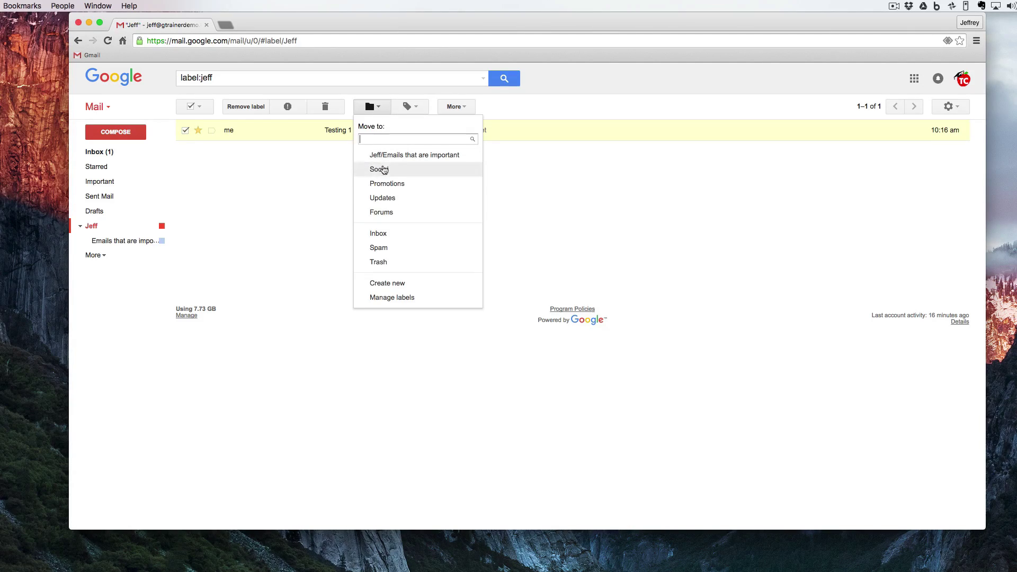
{"action": "left_click", "coordinate": [388, 233]}
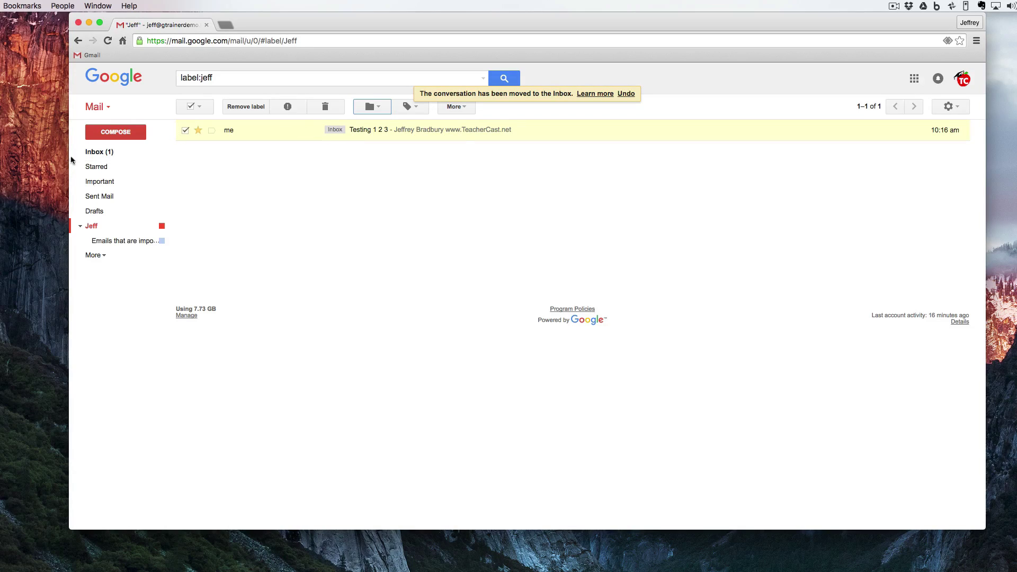
{"action": "left_click", "coordinate": [98, 152]}
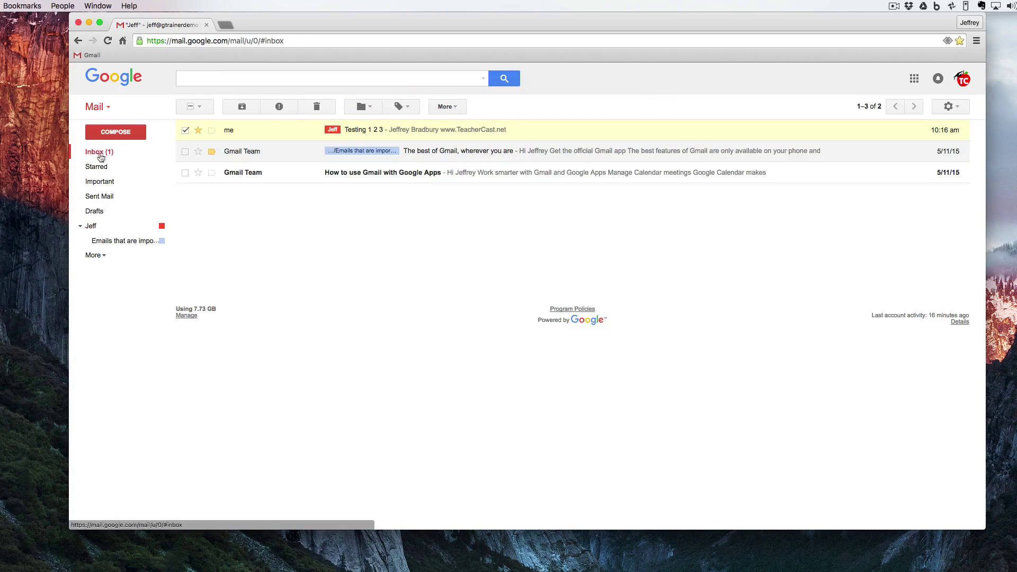
{"action": "left_click", "coordinate": [283, 132]}
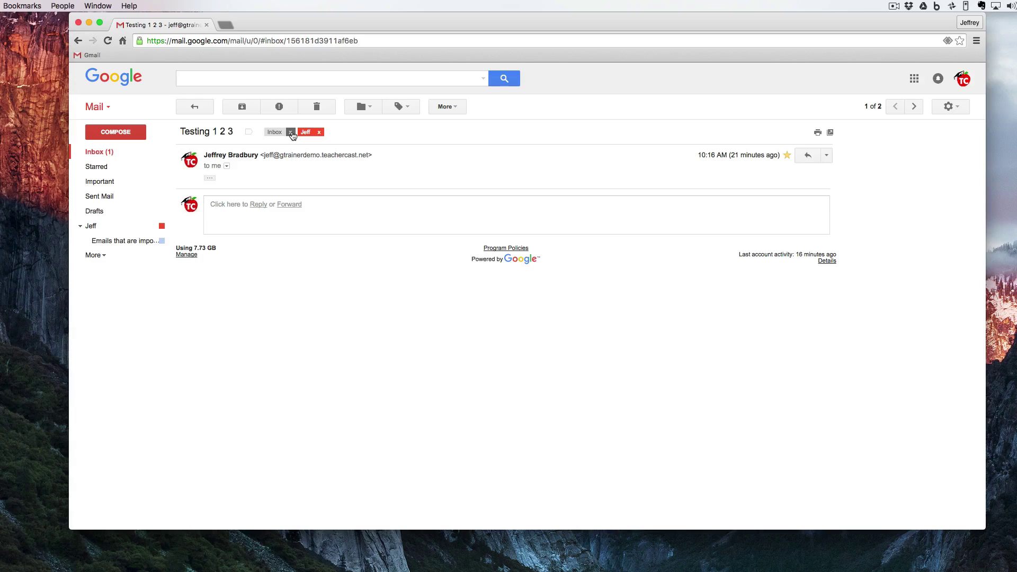
Remove the Inbox tag from Testing 1 2 3 and return to the inbox list.
{"action": "left_click", "coordinate": [291, 132]}
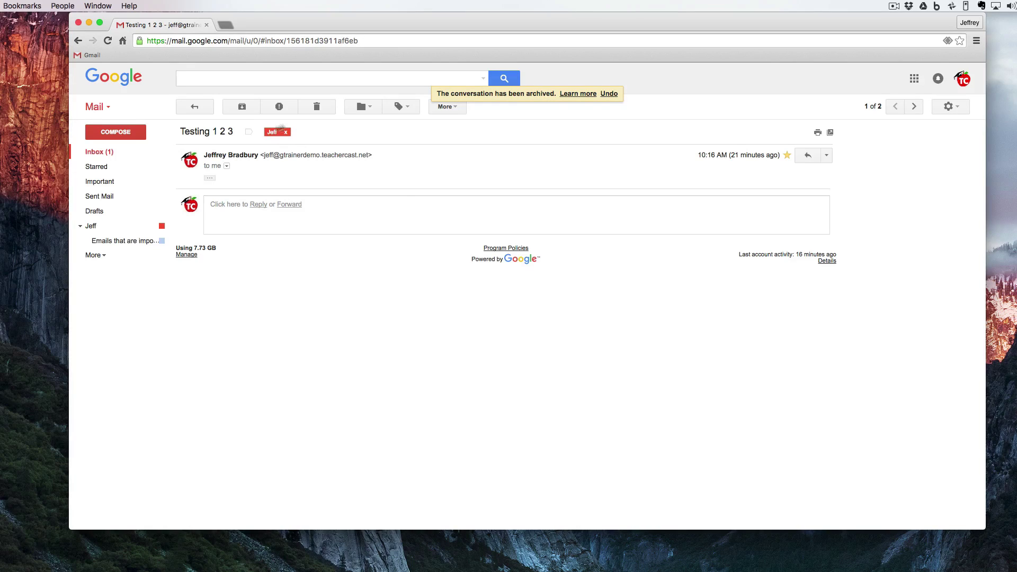
{"action": "left_click", "coordinate": [111, 156]}
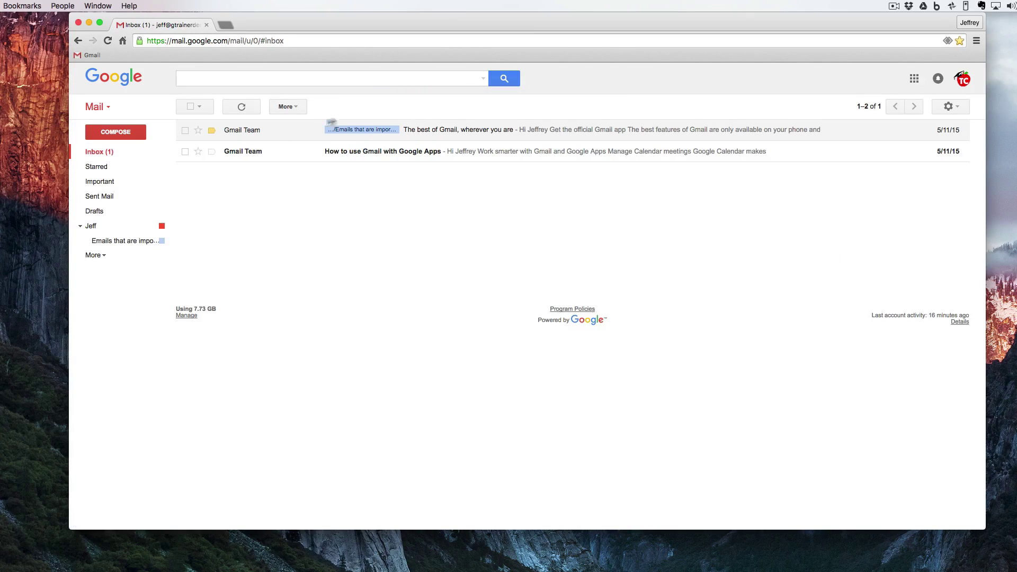
Move The best of Gmail into Jeff, then view the sublabel's and Jeff's conversations.
{"action": "left_click", "coordinate": [185, 131]}
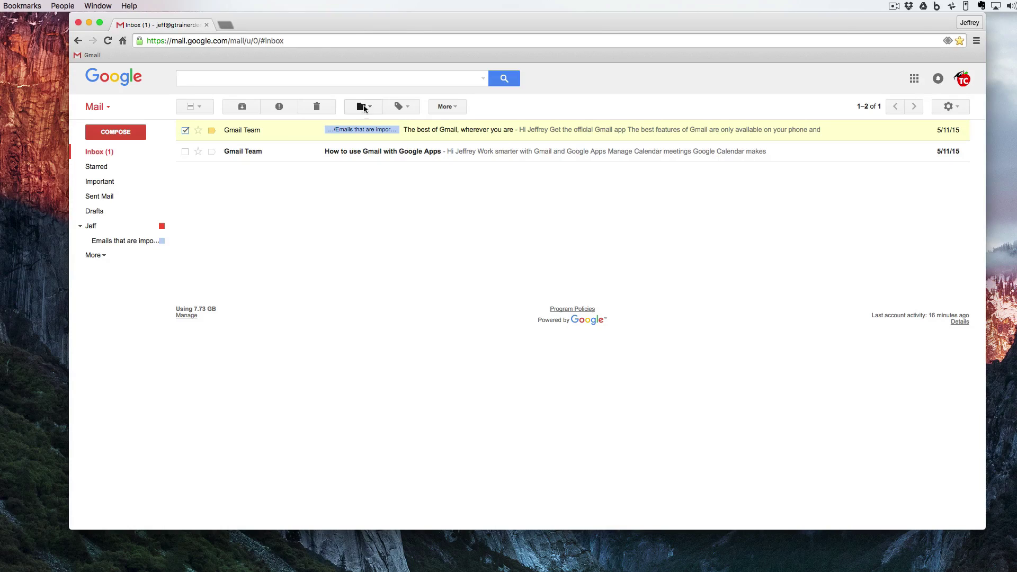
{"action": "left_click", "coordinate": [363, 106]}
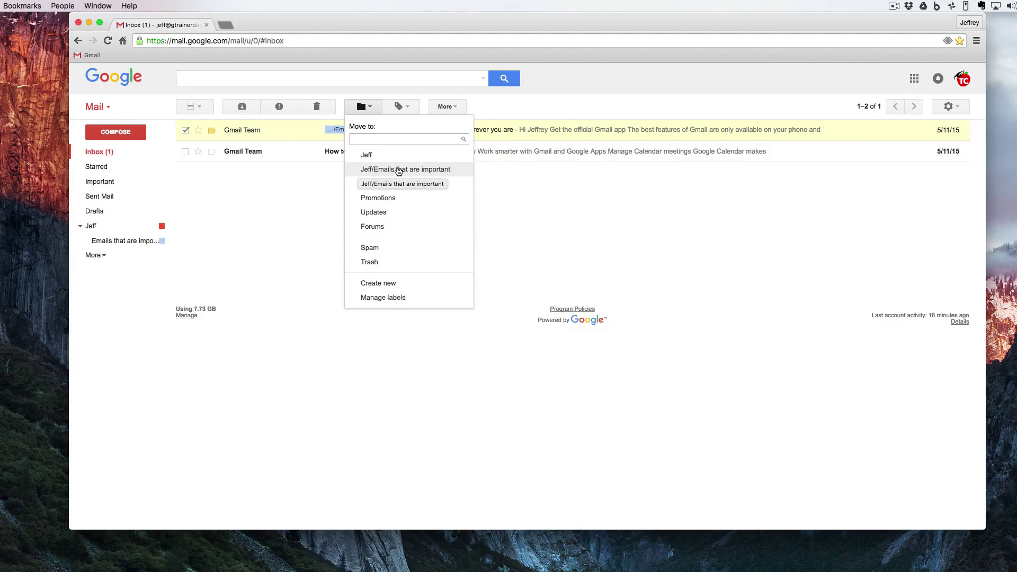
{"action": "left_click", "coordinate": [395, 156]}
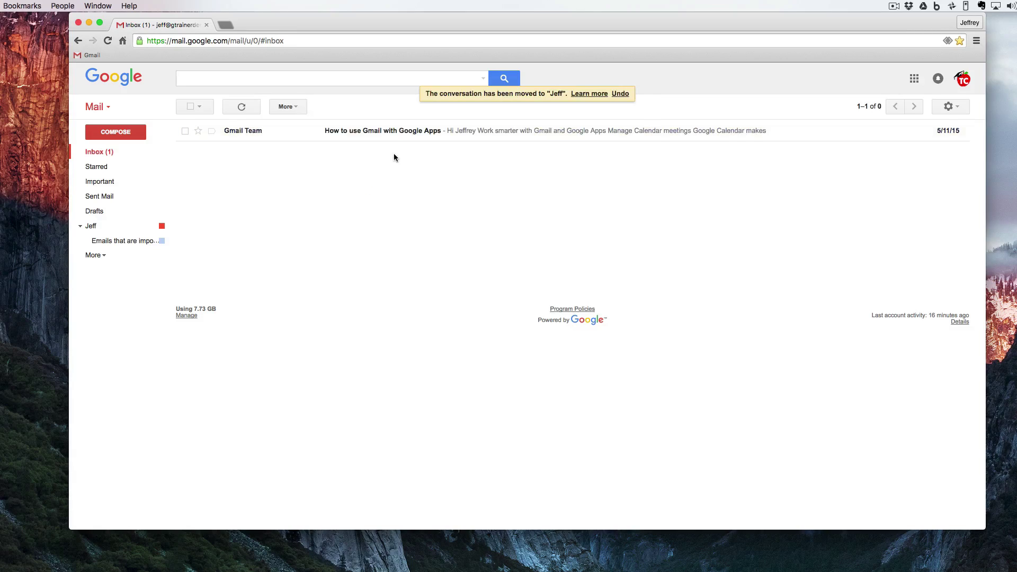
{"action": "left_click", "coordinate": [104, 240]}
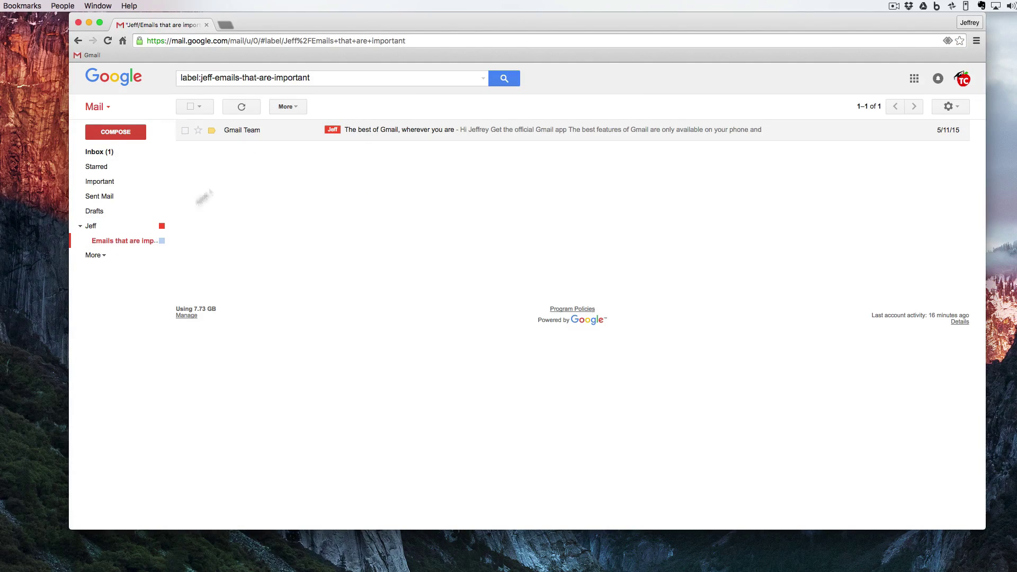
{"action": "left_click", "coordinate": [138, 226]}
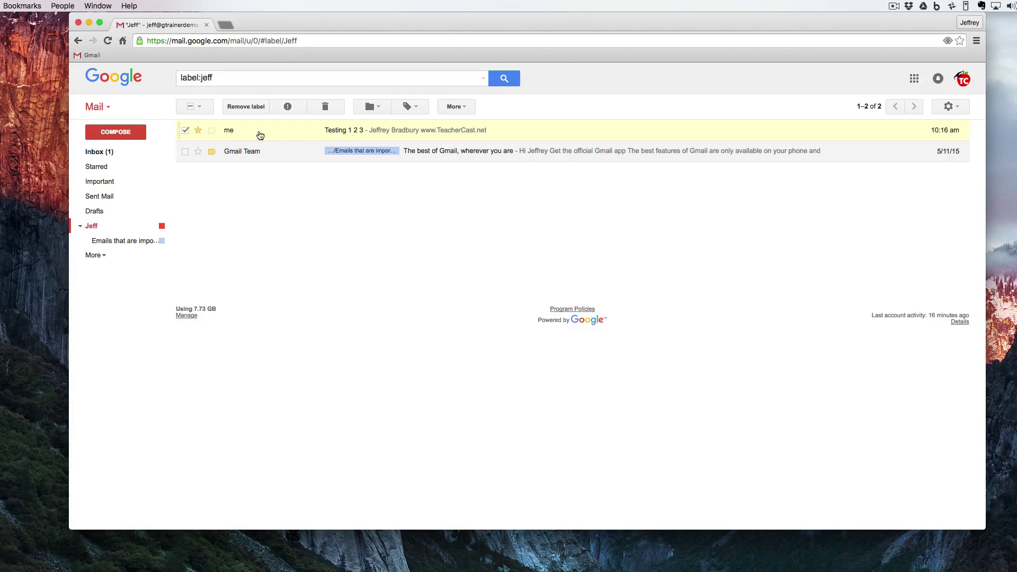
{"action": "left_click", "coordinate": [285, 132]}
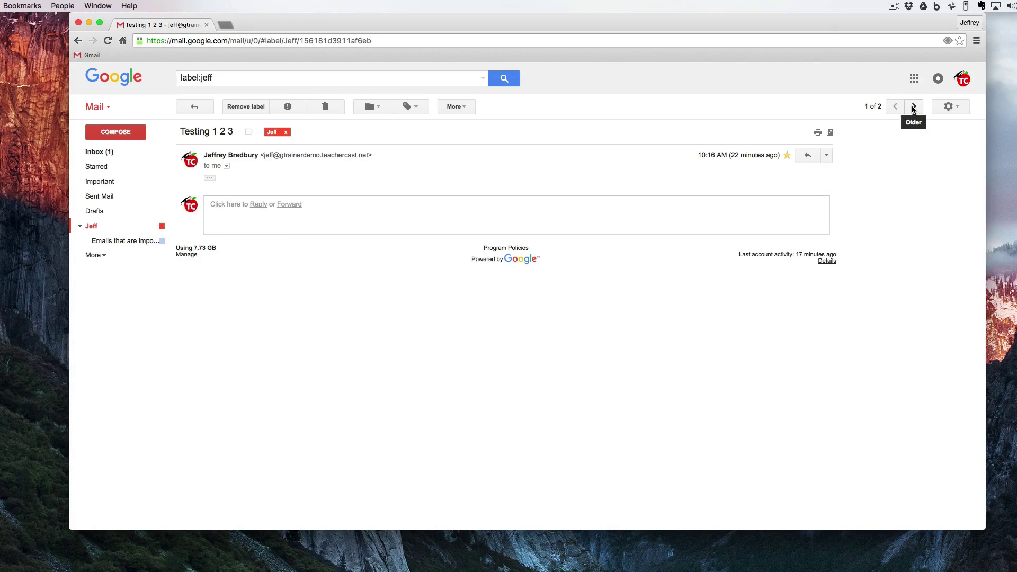
{"action": "left_click", "coordinate": [914, 108]}
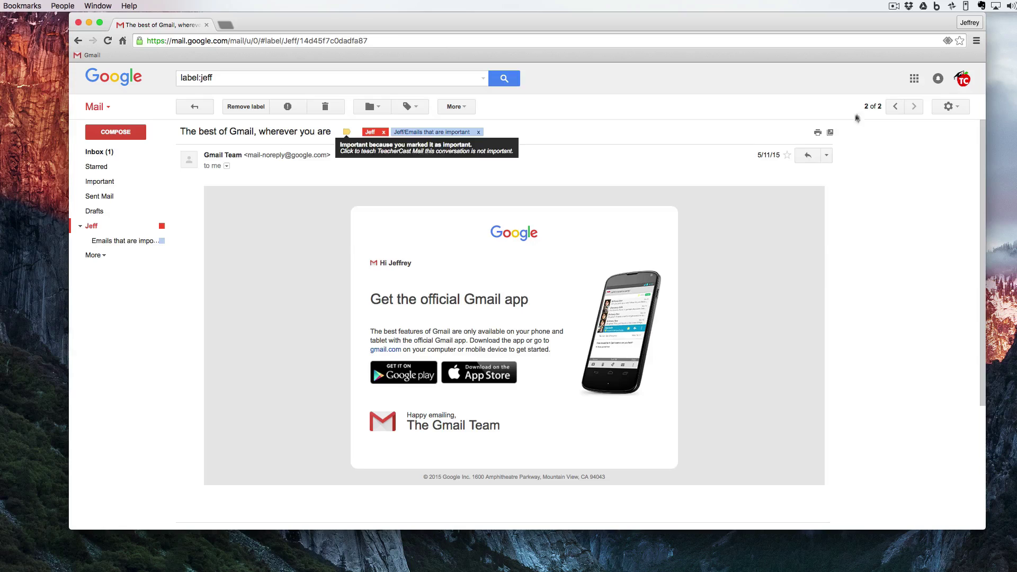
{"action": "left_click", "coordinate": [197, 107]}
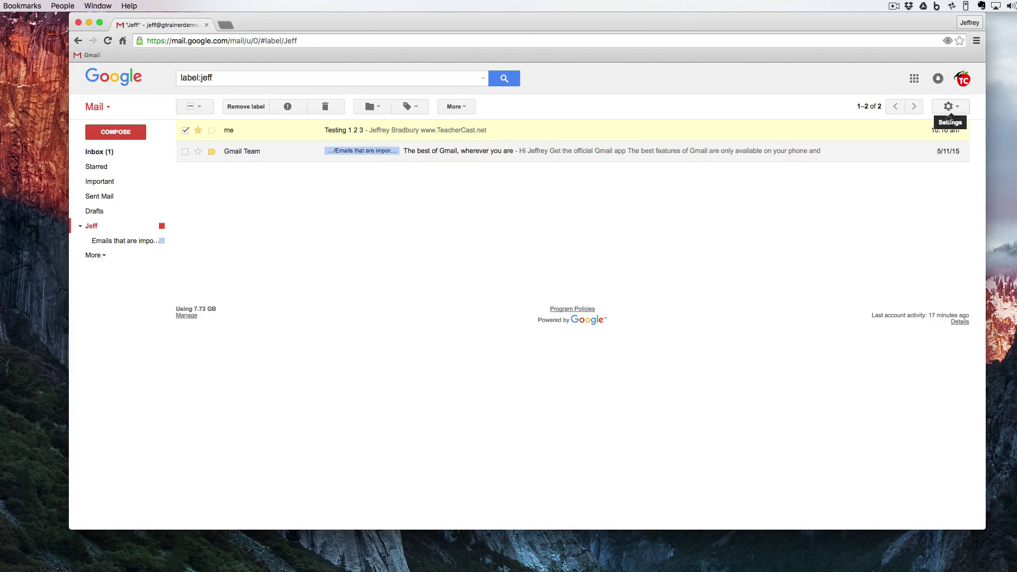
In Settings > Labels, rename the 'Emails that are important' sublabel to 'Emails New'.
{"action": "left_click", "coordinate": [949, 108]}
{"action": "left_click", "coordinate": [922, 213]}
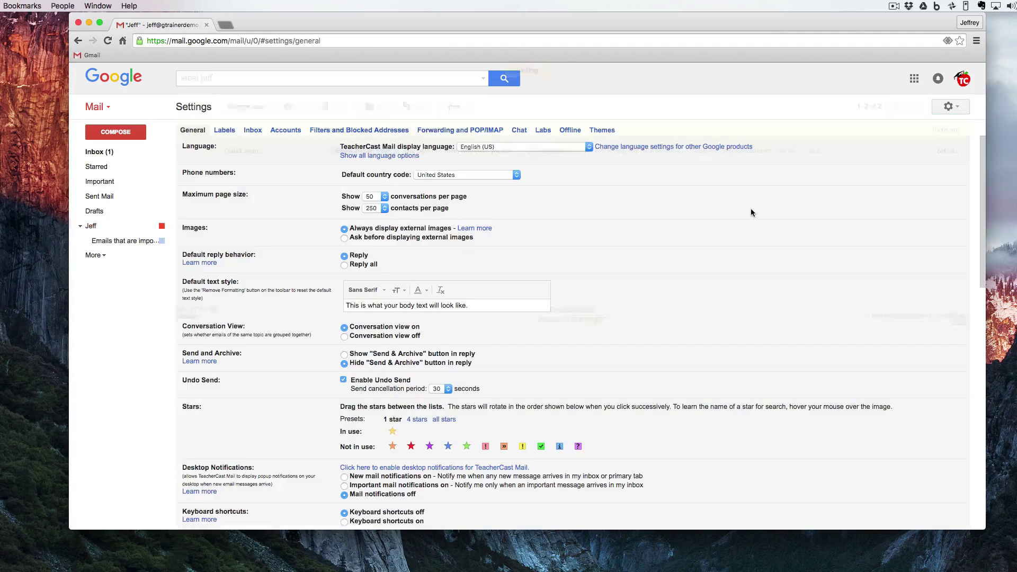
{"action": "left_click", "coordinate": [224, 134]}
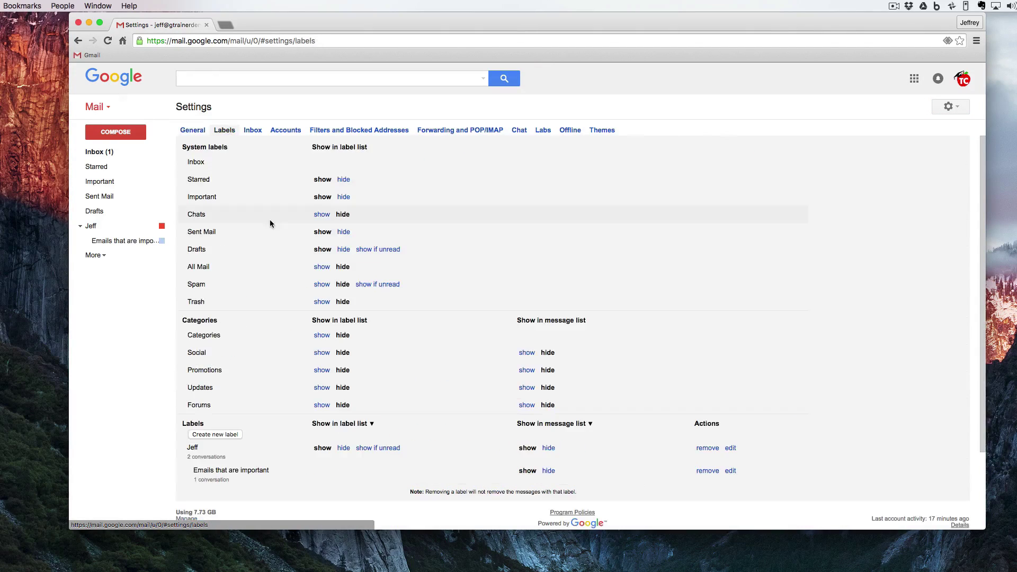
{"action": "scroll", "coordinate": [281, 263], "scroll_direction": "down", "scroll_amount": 3}
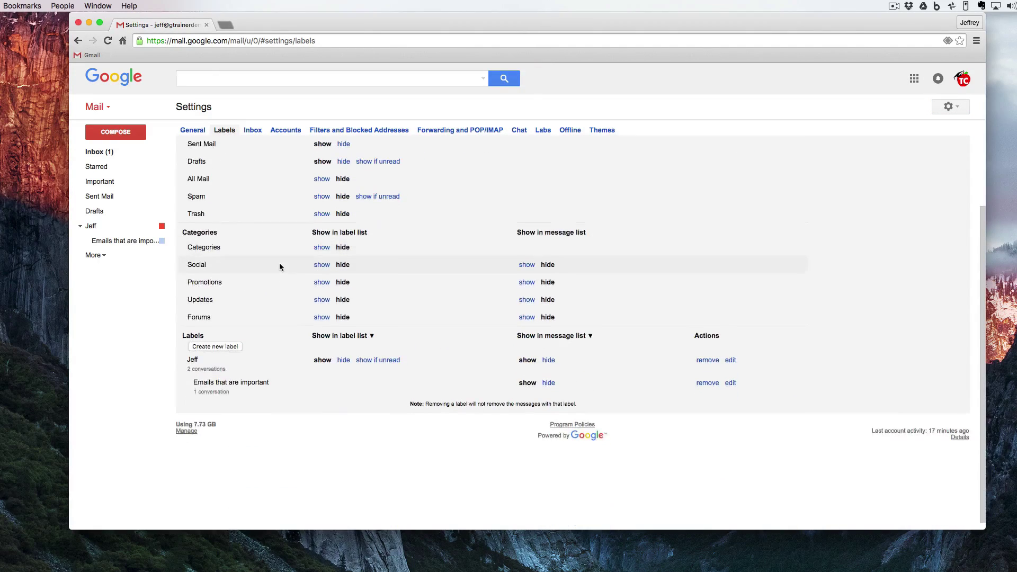
{"action": "left_click", "coordinate": [220, 382]}
{"action": "left_click_drag", "start_coordinate": [218, 383], "coordinate": [286, 384]}
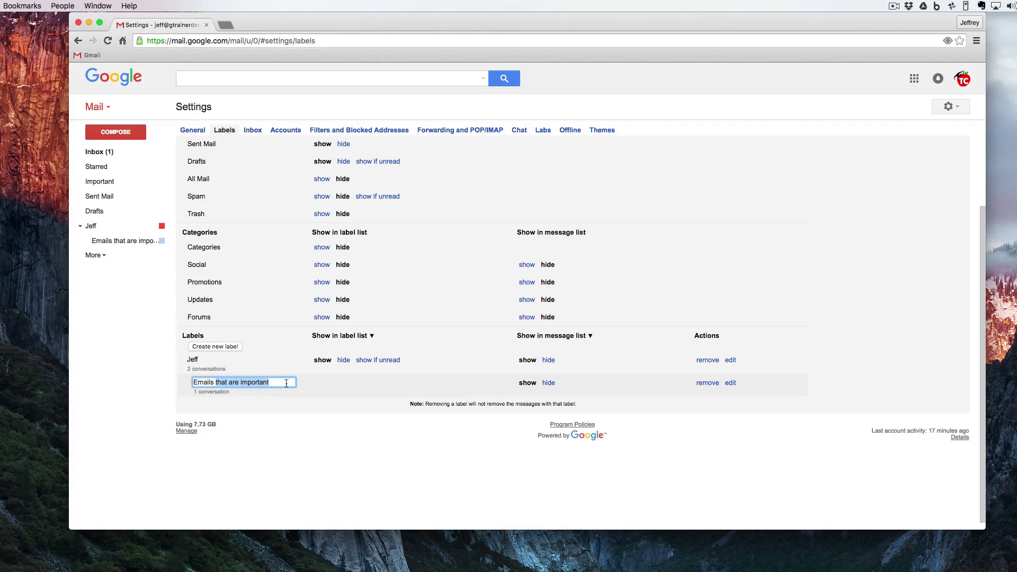
{"action": "type", "text": "New"}
{"action": "left_click", "coordinate": [290, 396]}
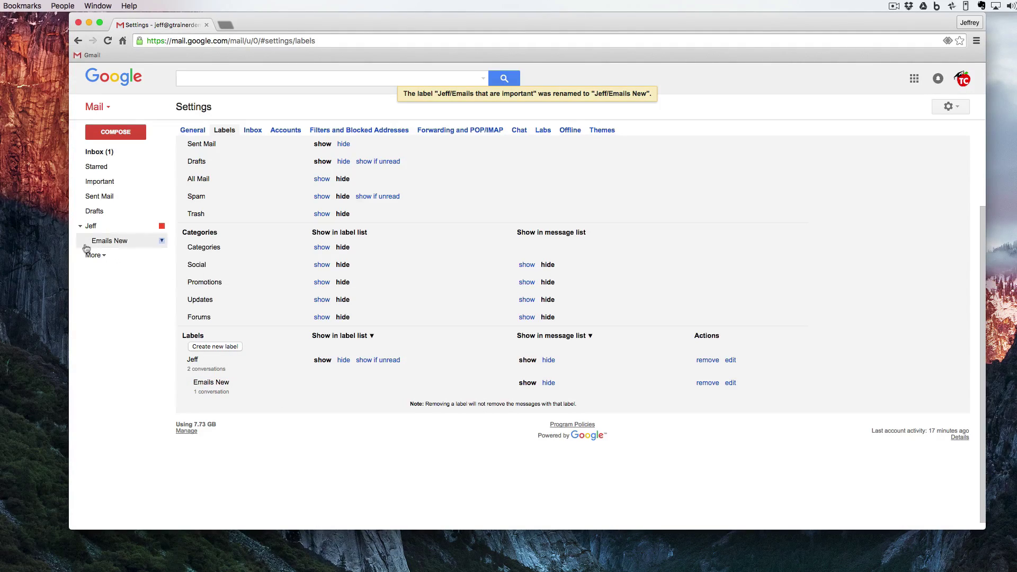
{"action": "left_click", "coordinate": [548, 382]}
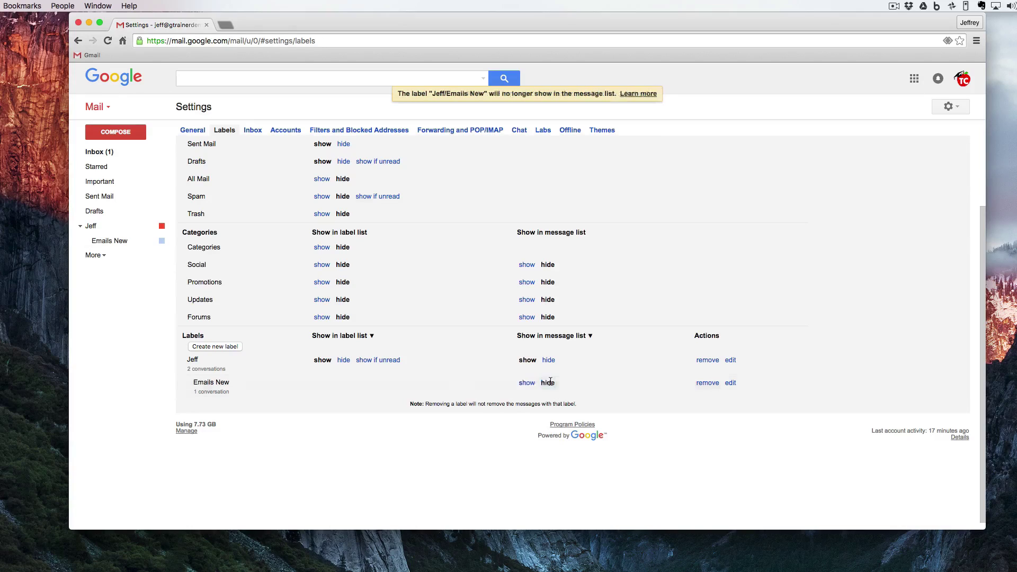
{"action": "left_click", "coordinate": [534, 383]}
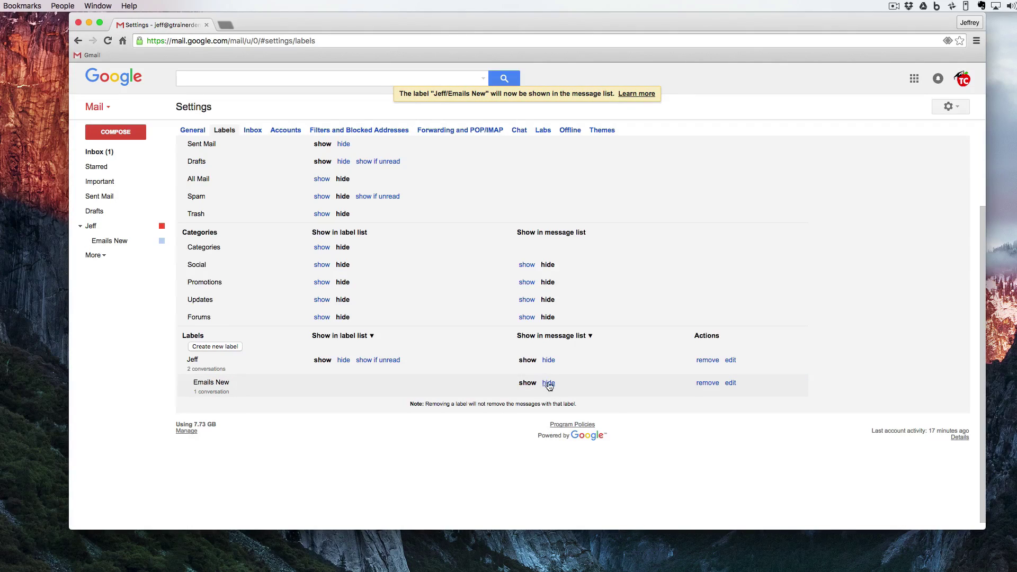
{"action": "left_click", "coordinate": [548, 383]}
{"action": "left_click", "coordinate": [527, 382]}
{"action": "left_click", "coordinate": [343, 359]}
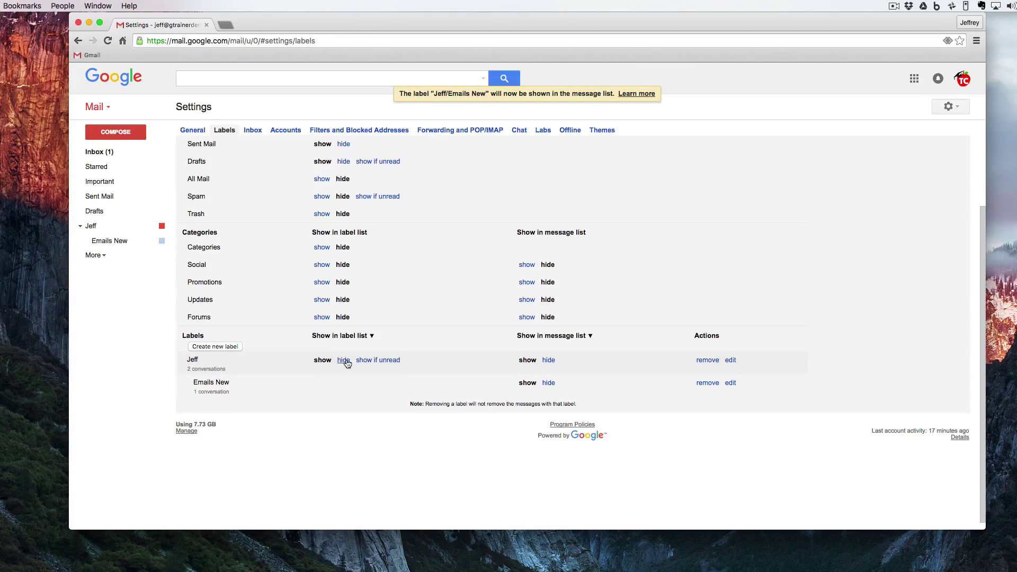
{"action": "left_click", "coordinate": [388, 361]}
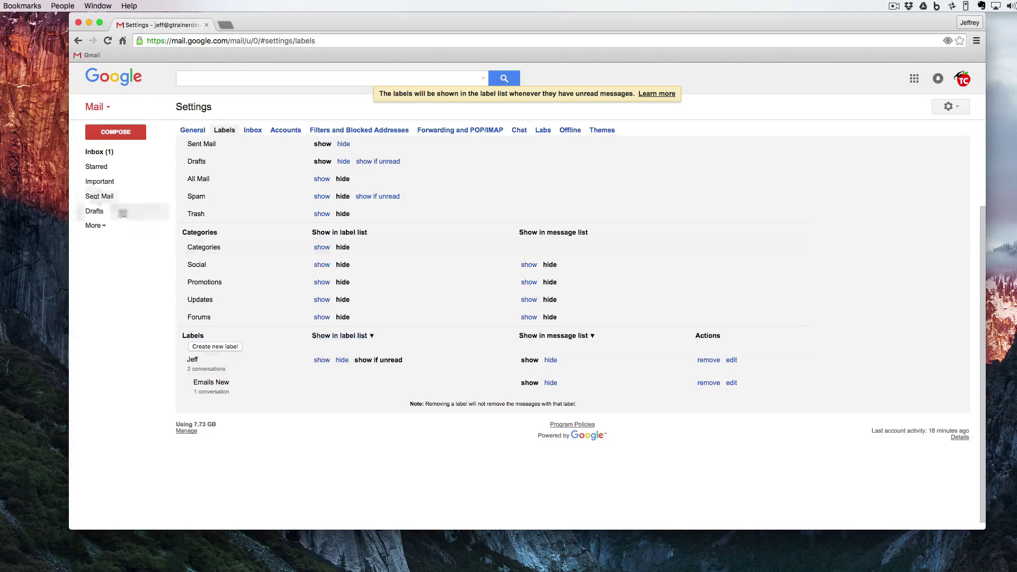
{"action": "left_click", "coordinate": [320, 359]}
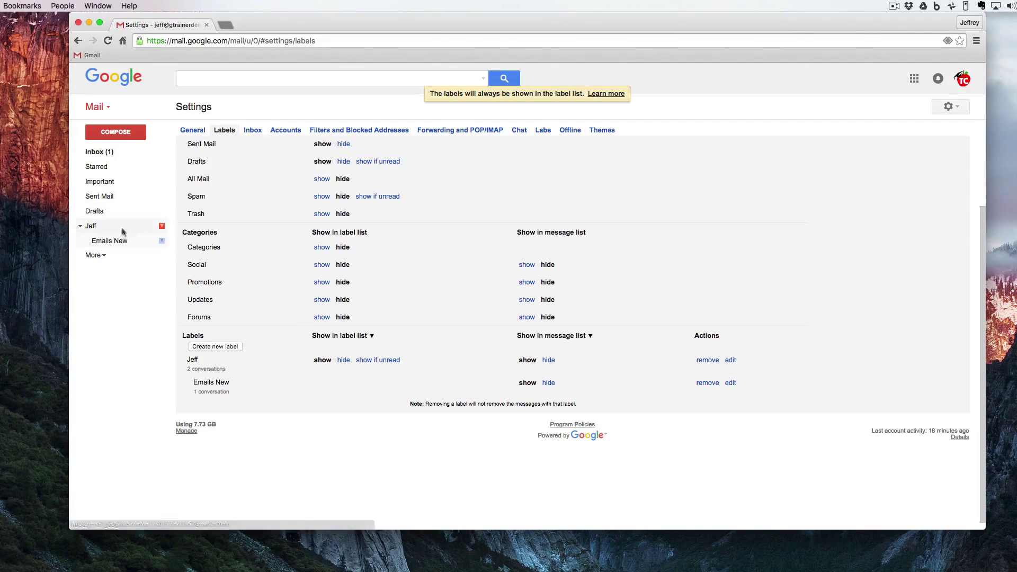
Open Jeff's edit dialog, try the nest-under option, and cancel without changes.
{"action": "left_click", "coordinate": [731, 360]}
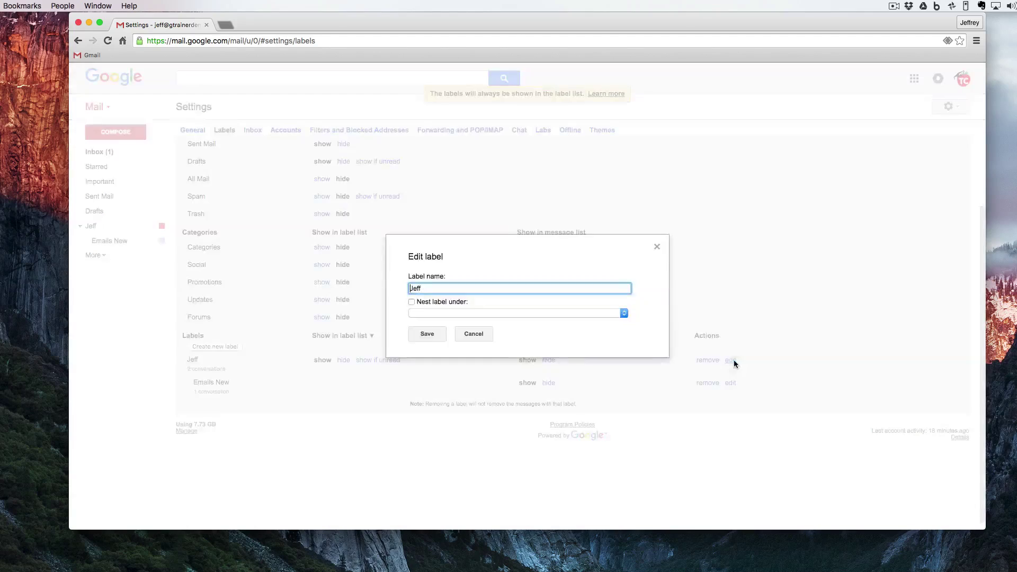
{"action": "left_click", "coordinate": [460, 302]}
{"action": "left_click", "coordinate": [459, 312]}
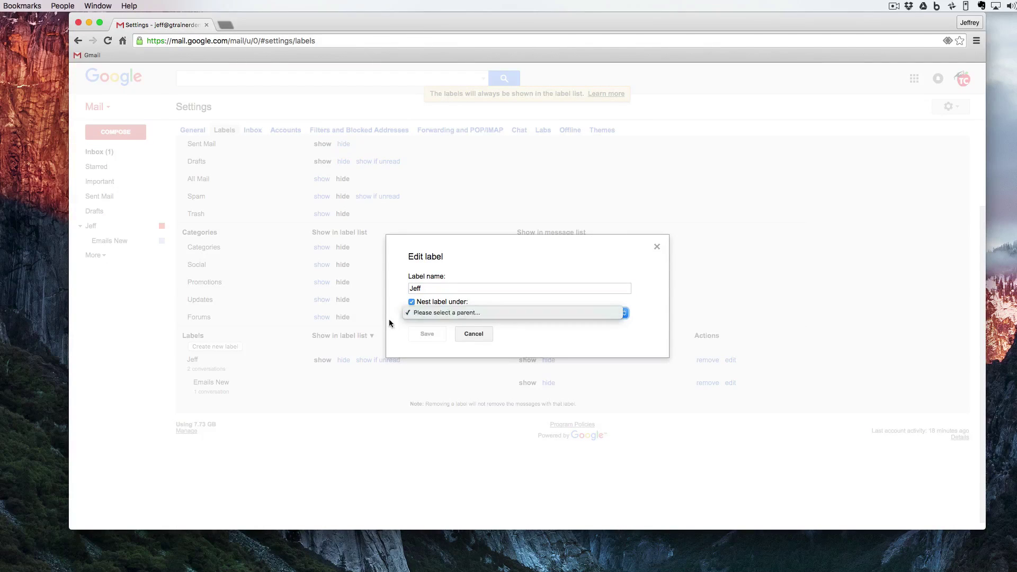
{"action": "left_click", "coordinate": [389, 319]}
{"action": "left_click", "coordinate": [473, 334]}
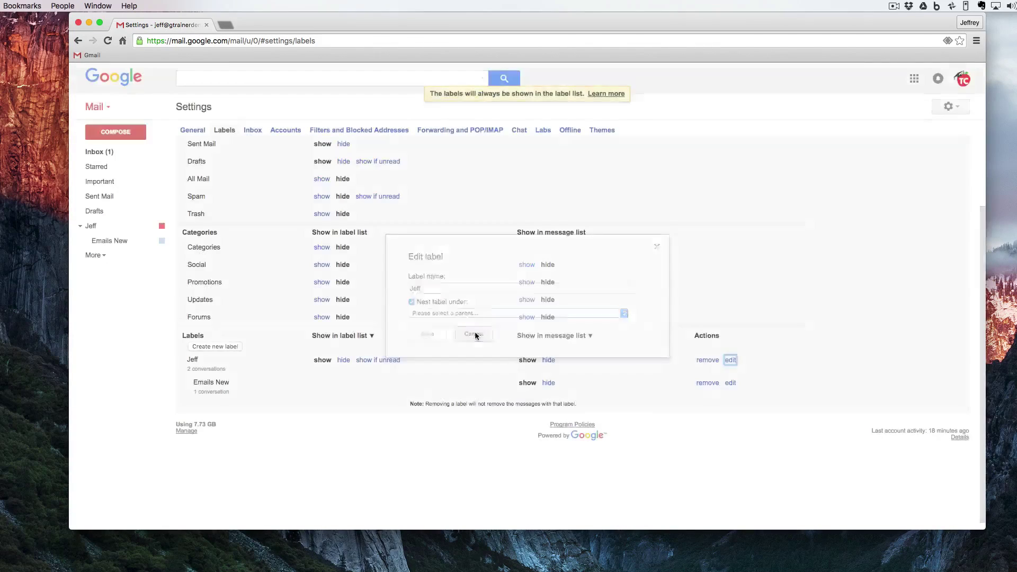
Delete the Jeff label with its Emails New sublabel and leave settings for the mail list.
{"action": "left_click", "coordinate": [708, 361]}
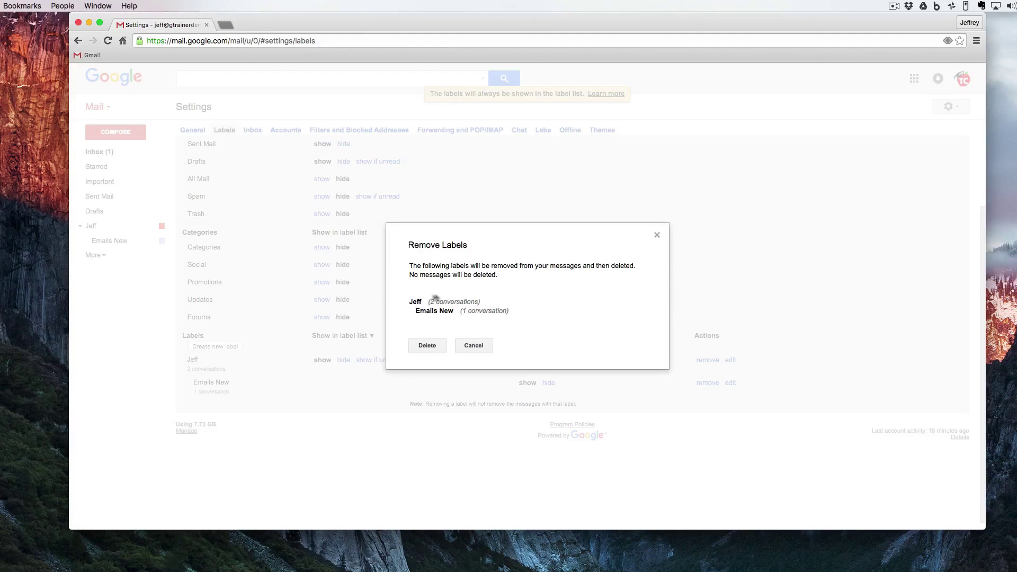
{"action": "left_click", "coordinate": [431, 347]}
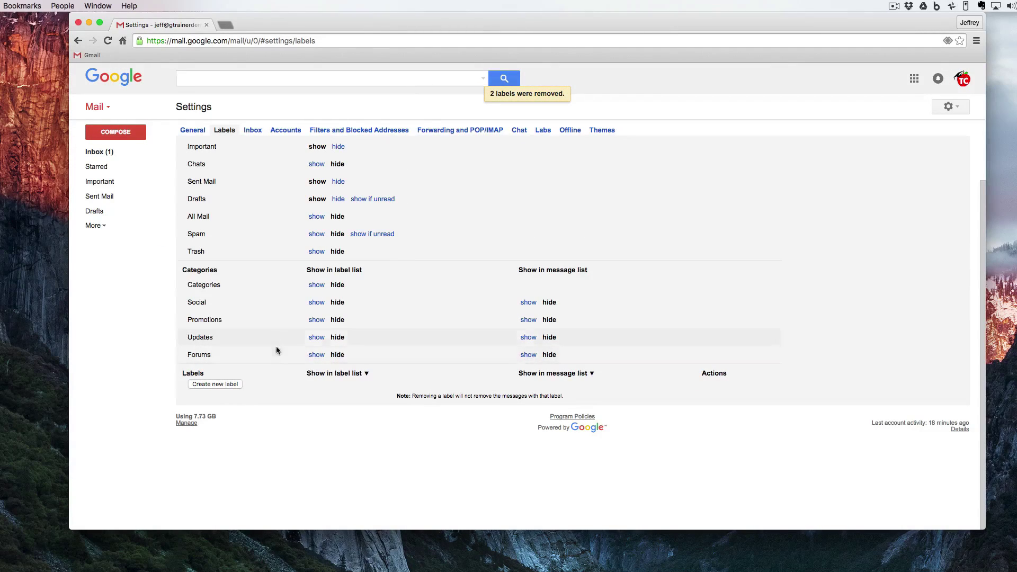
{"action": "left_click", "coordinate": [99, 152]}
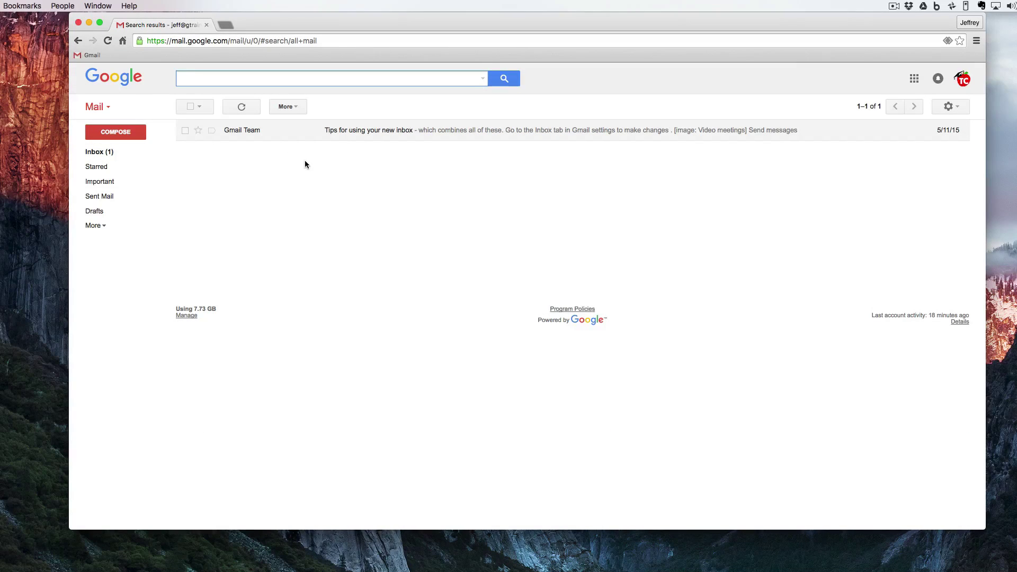
Set All Mail to 'show' in Settings > Labels, then go back to the inbox.
{"action": "left_click", "coordinate": [949, 106]}
{"action": "left_click", "coordinate": [917, 211]}
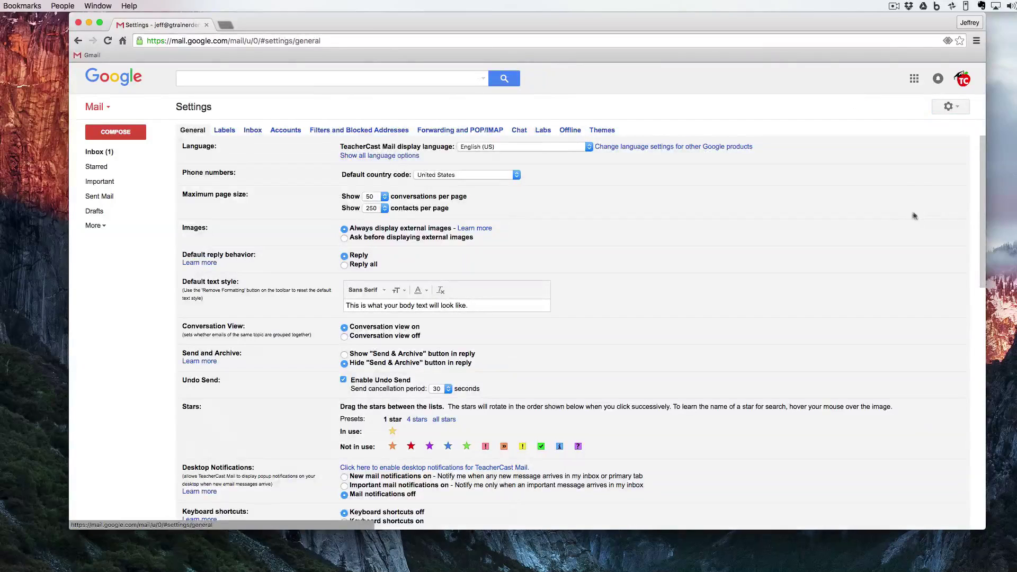
{"action": "left_click", "coordinate": [224, 131]}
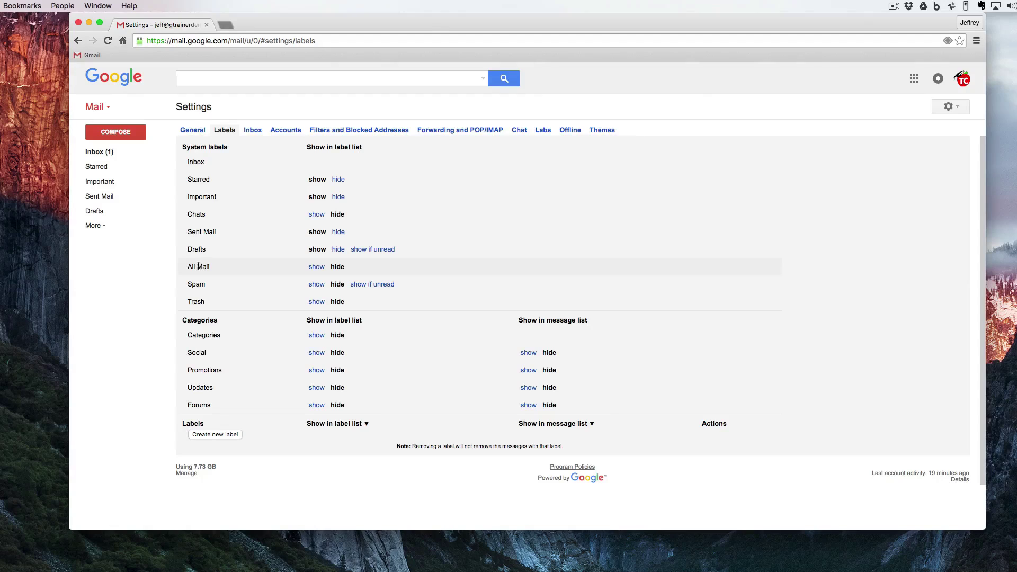
{"action": "left_click", "coordinate": [317, 267]}
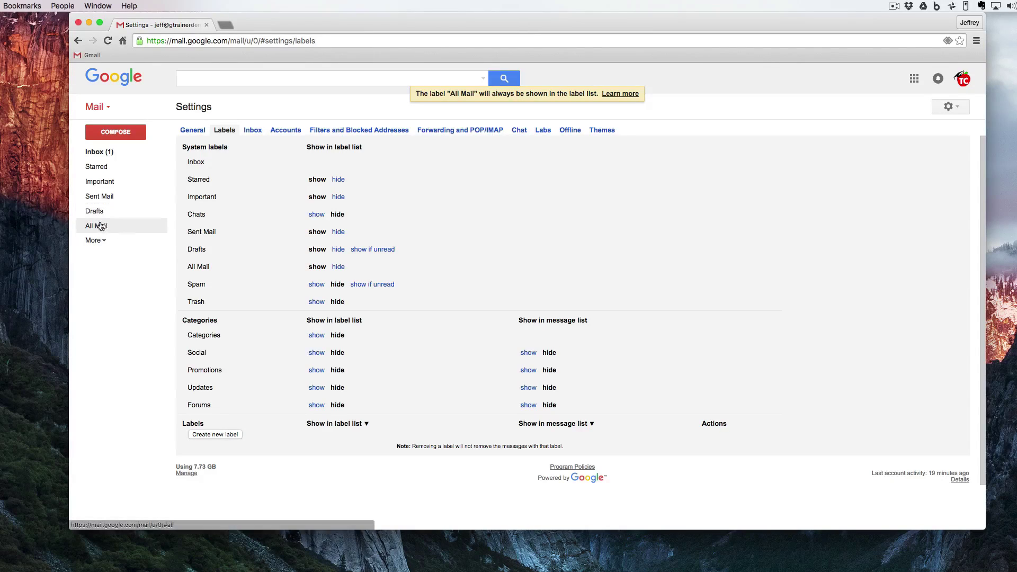
{"action": "left_click", "coordinate": [98, 153]}
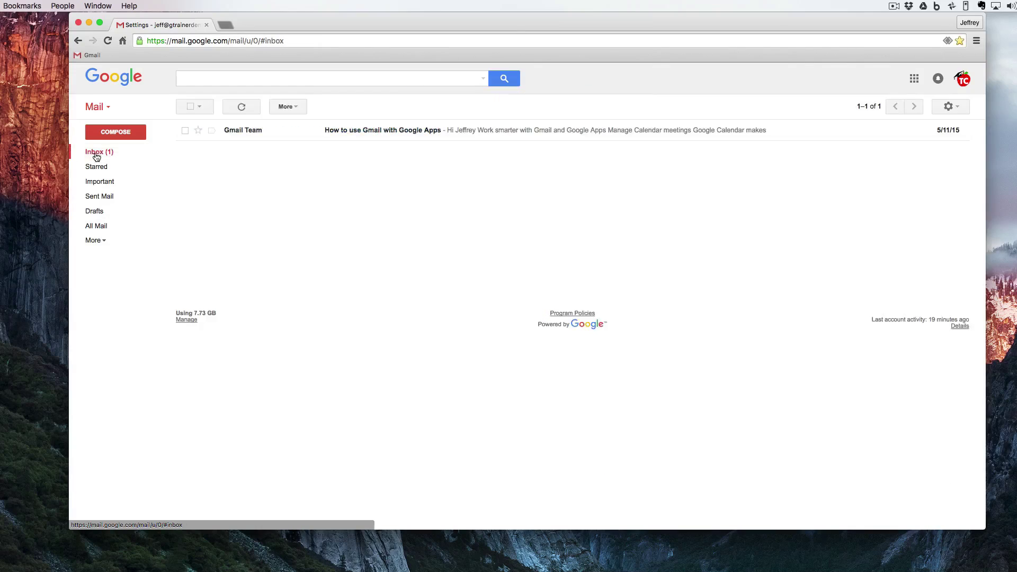
{"action": "left_click", "coordinate": [94, 228]}
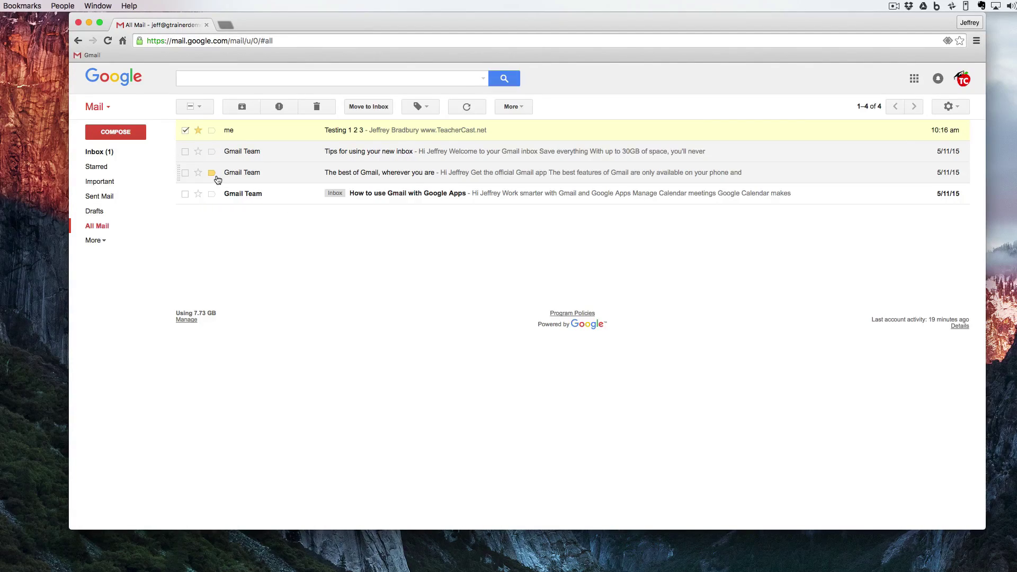
{"action": "left_click", "coordinate": [105, 154]}
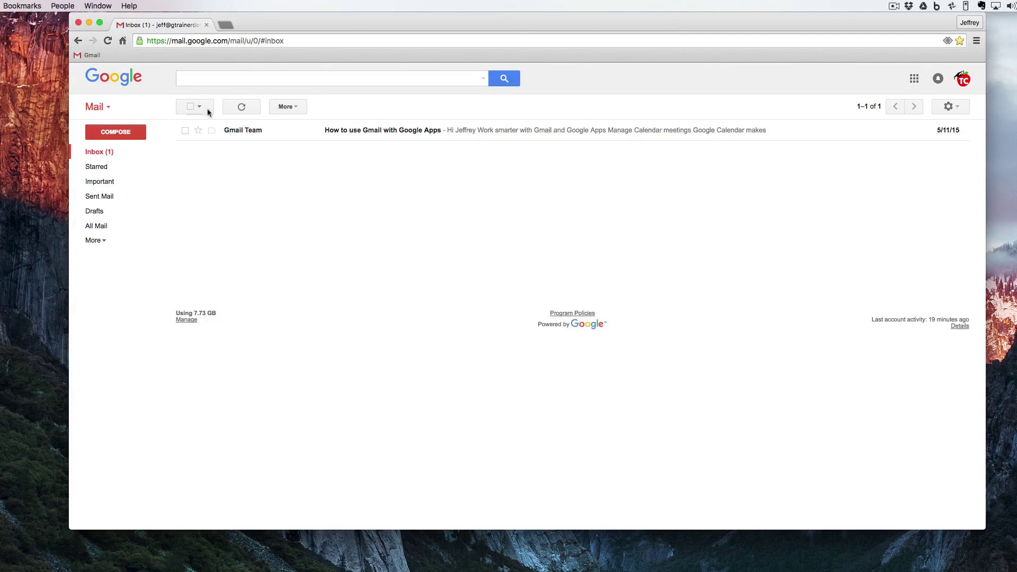
{"action": "left_click", "coordinate": [184, 131]}
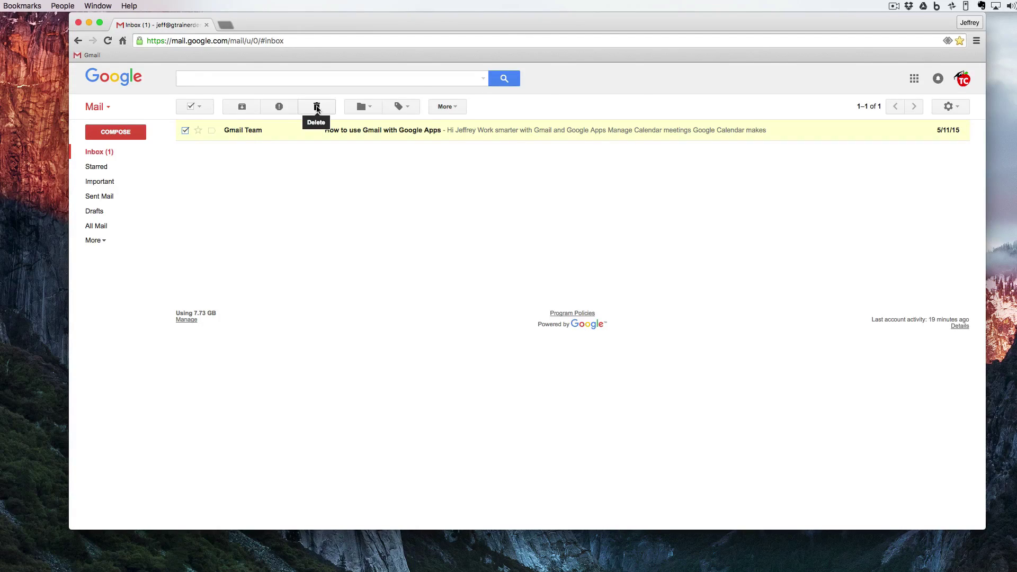
Trash the Gmail Team conversation, then check Starred, Important, Sent Mail, Drafts and All Mail.
{"action": "left_click", "coordinate": [316, 107]}
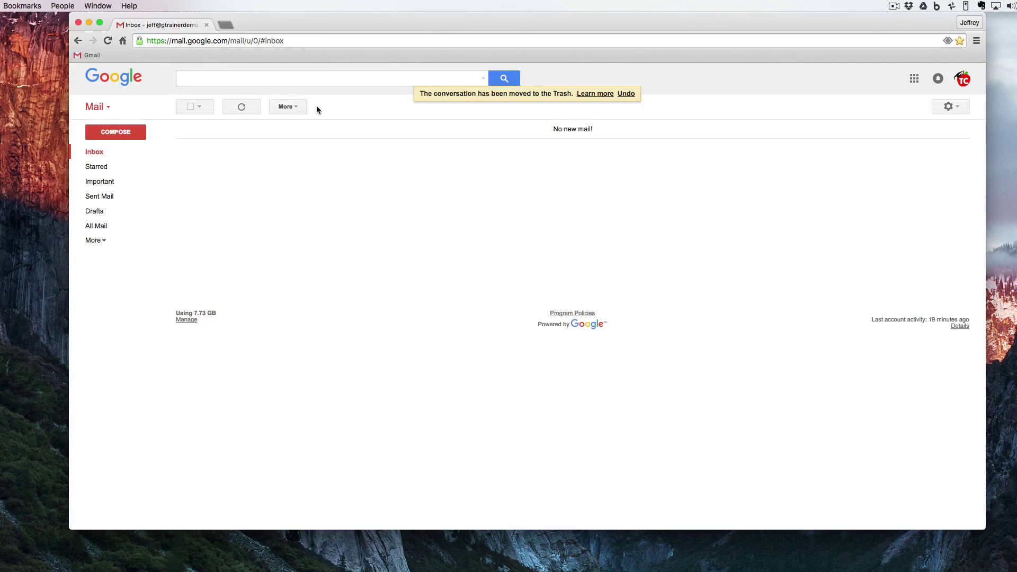
{"action": "left_click", "coordinate": [257, 107]}
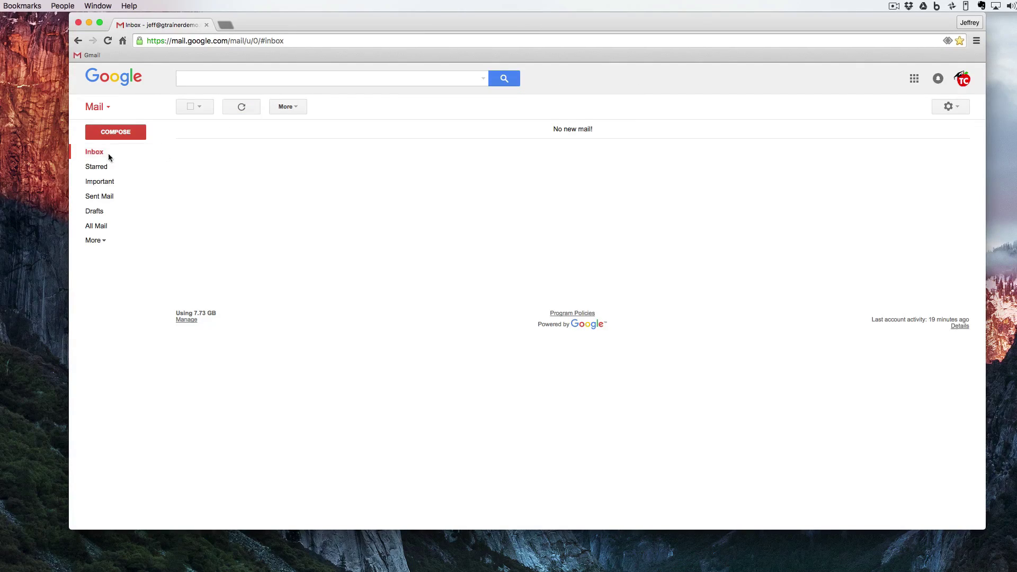
{"action": "left_click", "coordinate": [103, 170]}
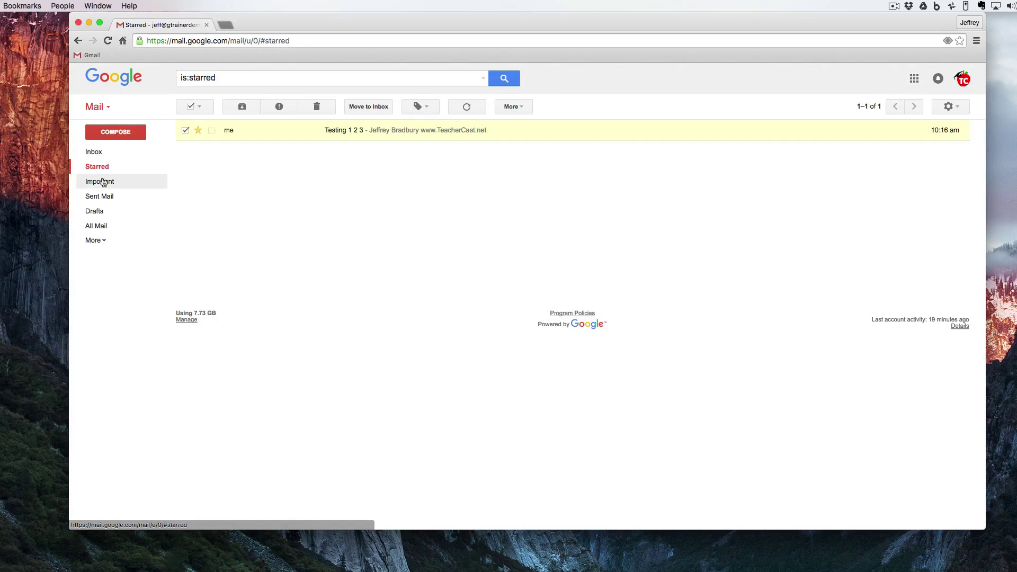
{"action": "left_click", "coordinate": [103, 187]}
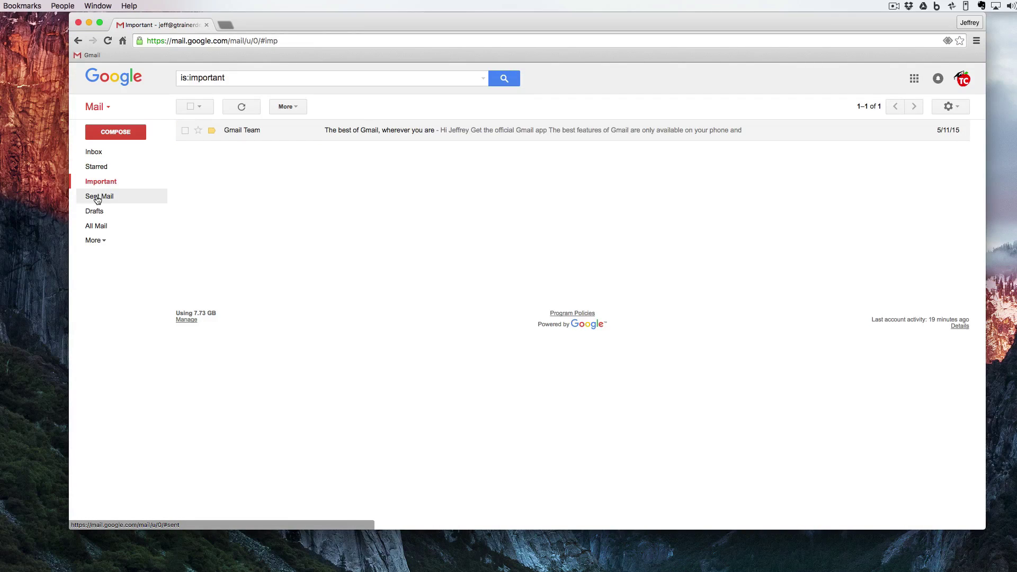
{"action": "left_click", "coordinate": [97, 197]}
{"action": "left_click", "coordinate": [93, 211]}
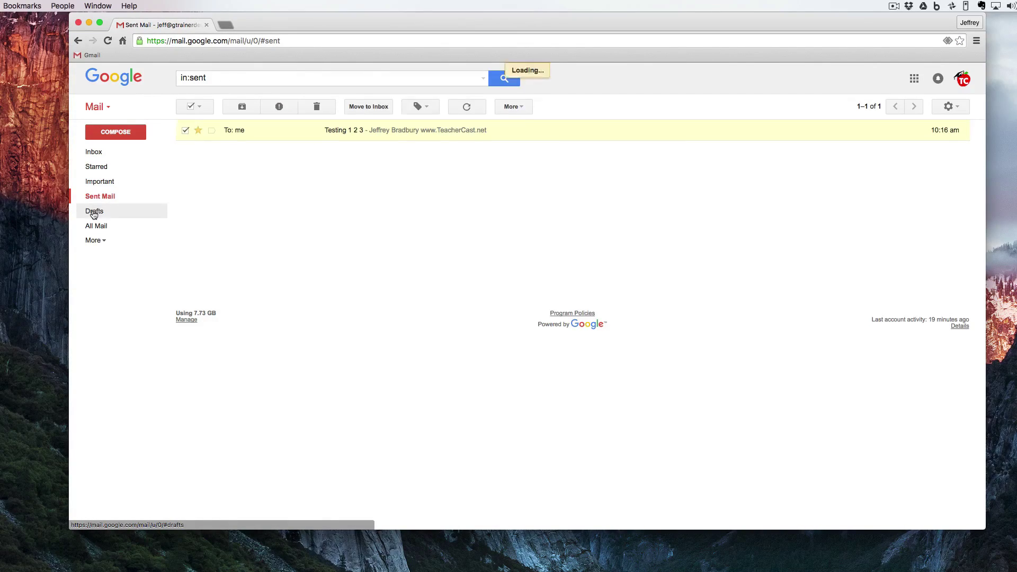
{"action": "left_click", "coordinate": [93, 225]}
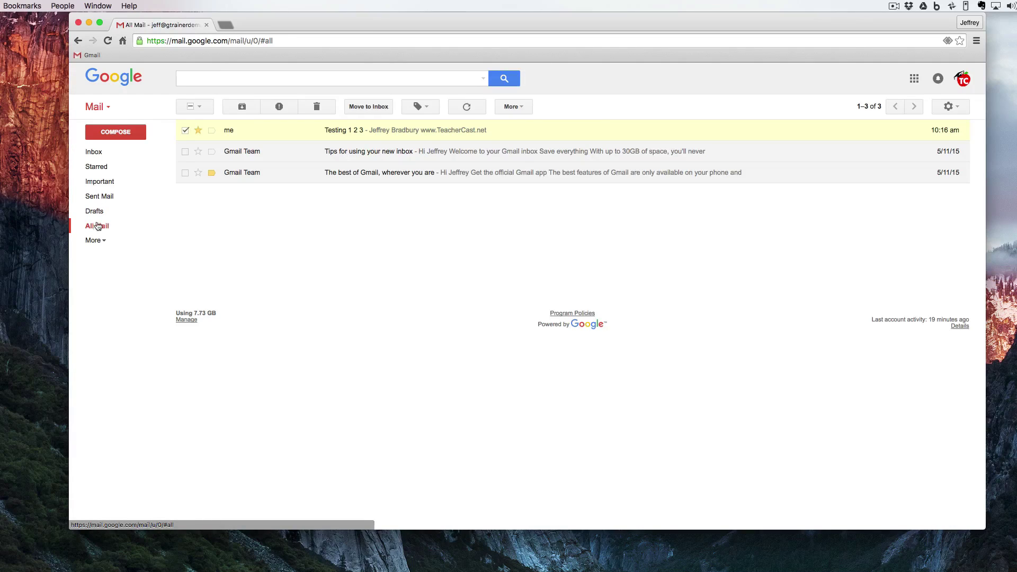